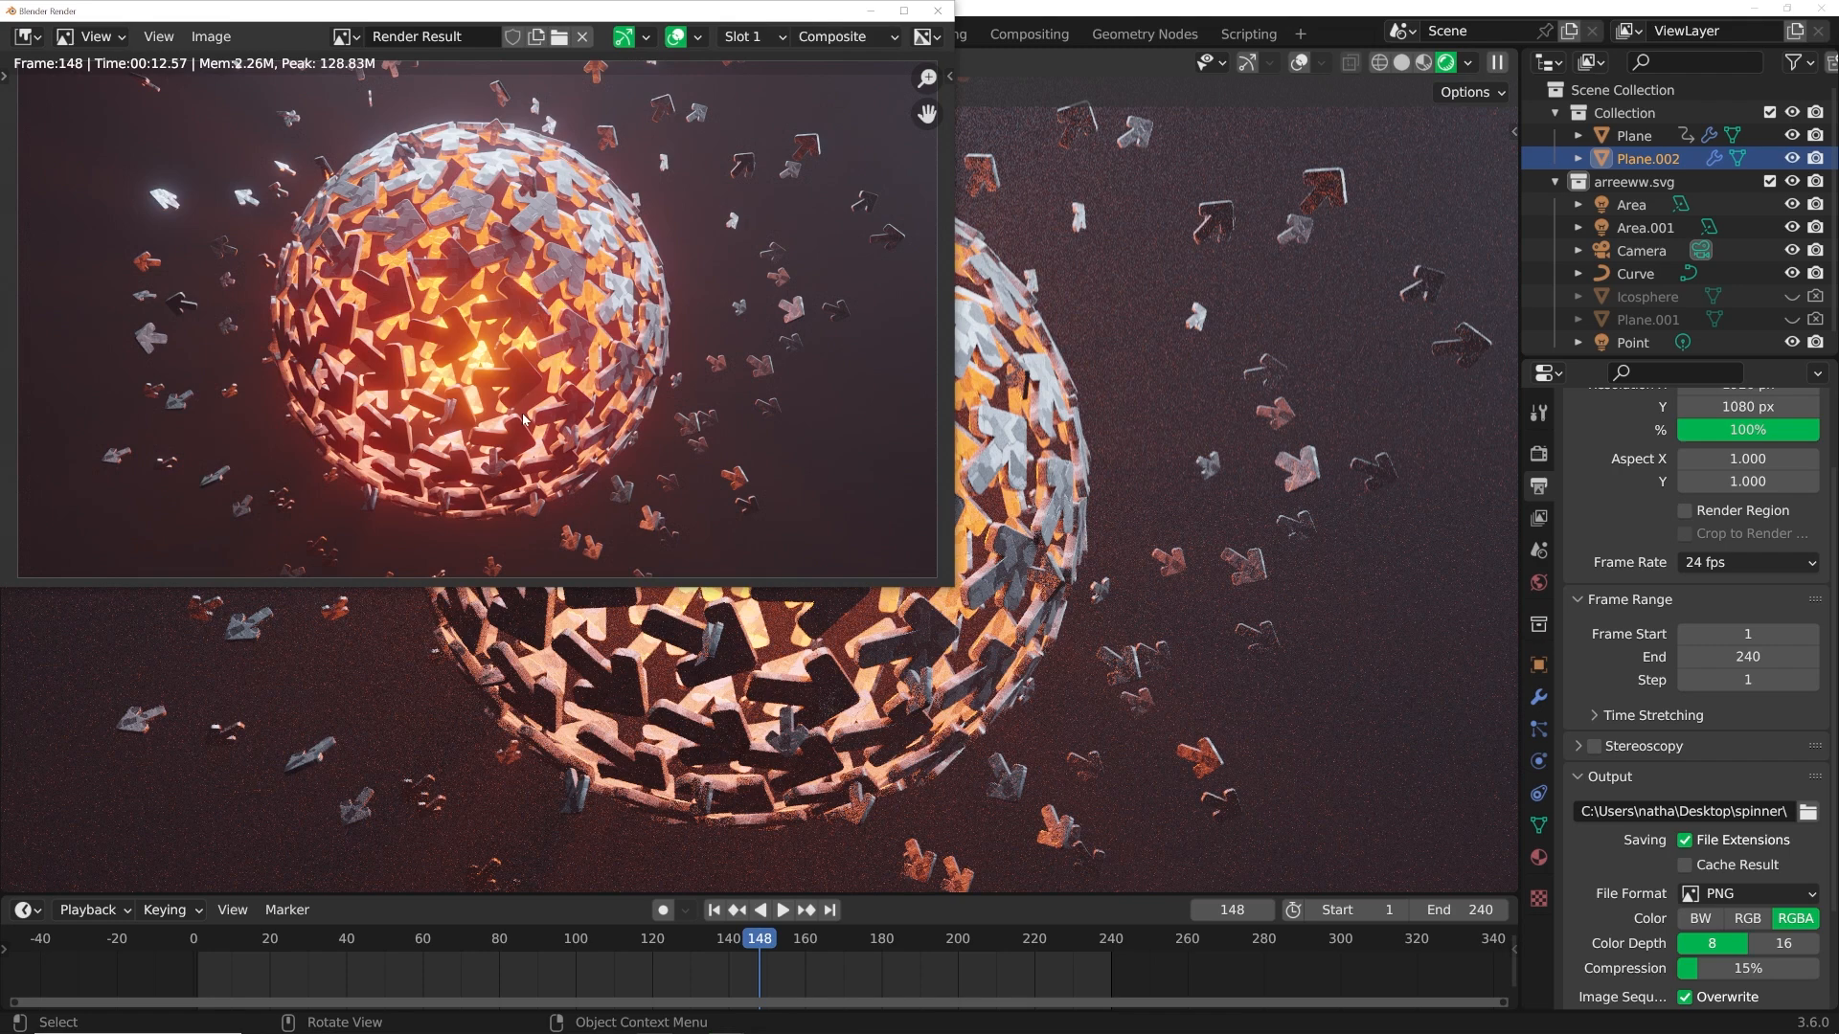
- Inspect the rendered arrow sphere and fit the compositor backdrop to the node view
scroll(521, 411, down, 2)
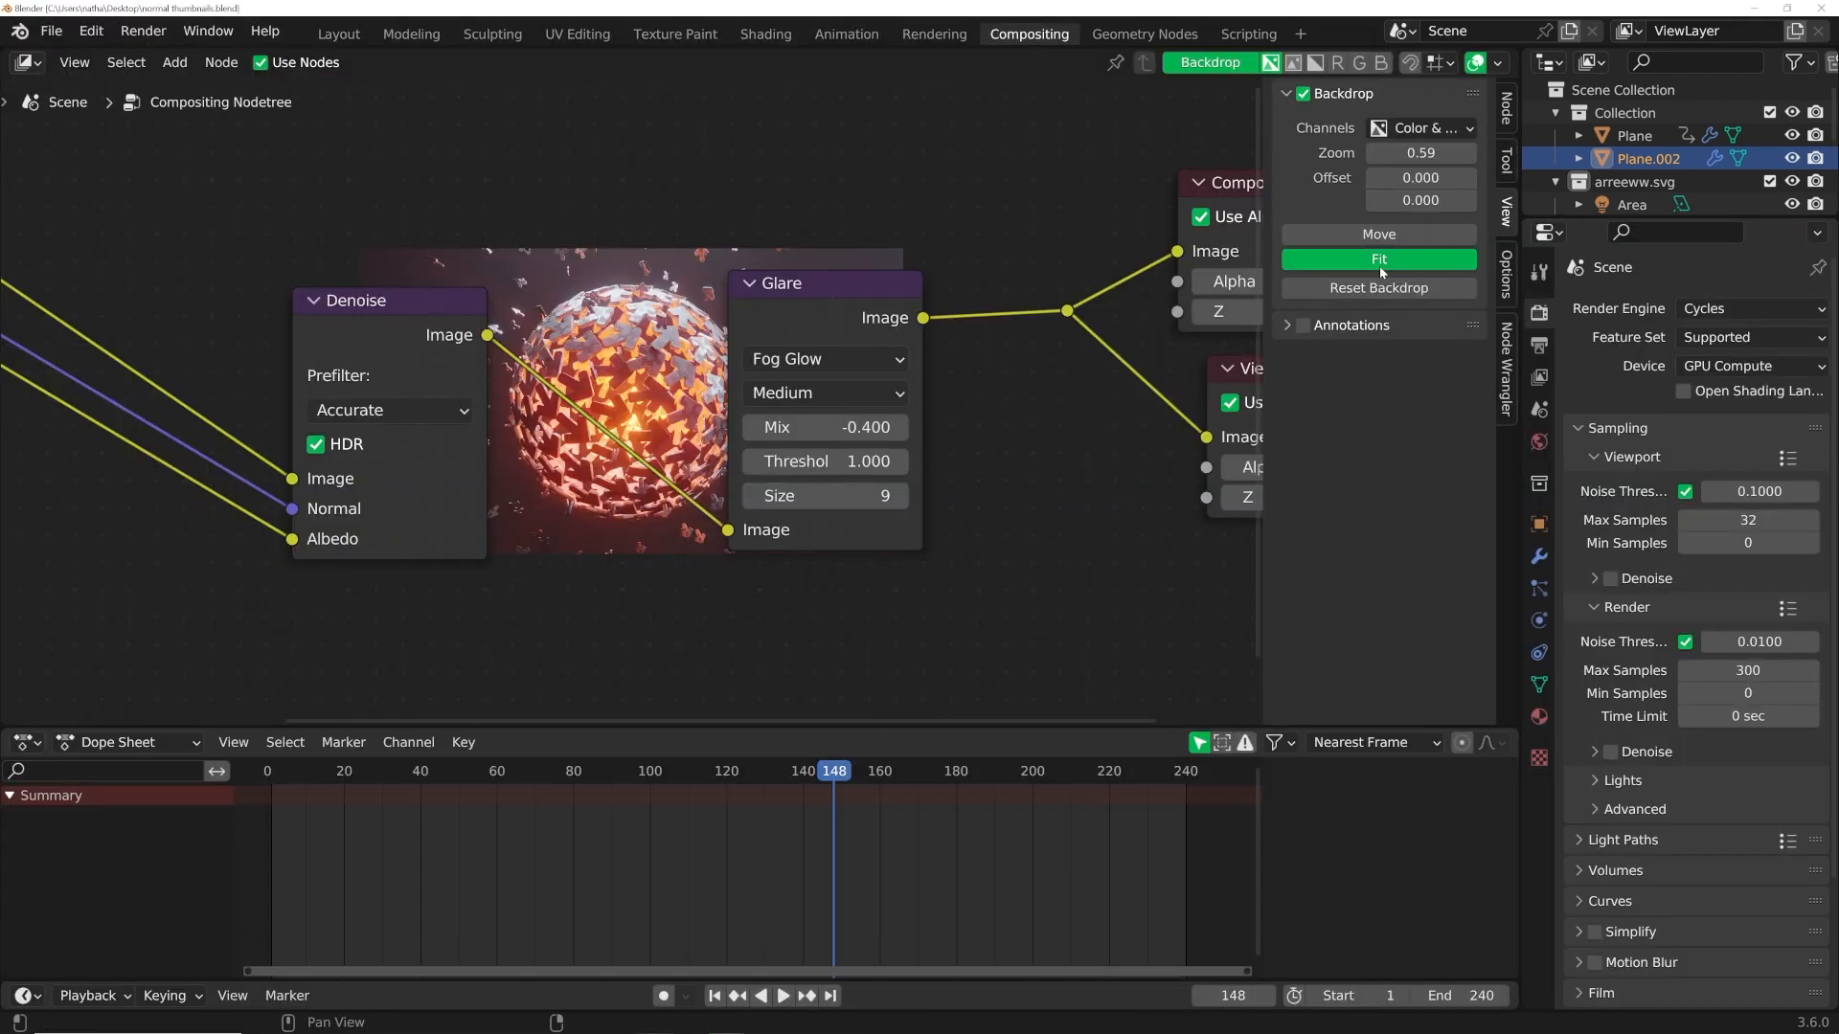
click(1382, 273)
middle_drag(1049, 330, 1122, 488)
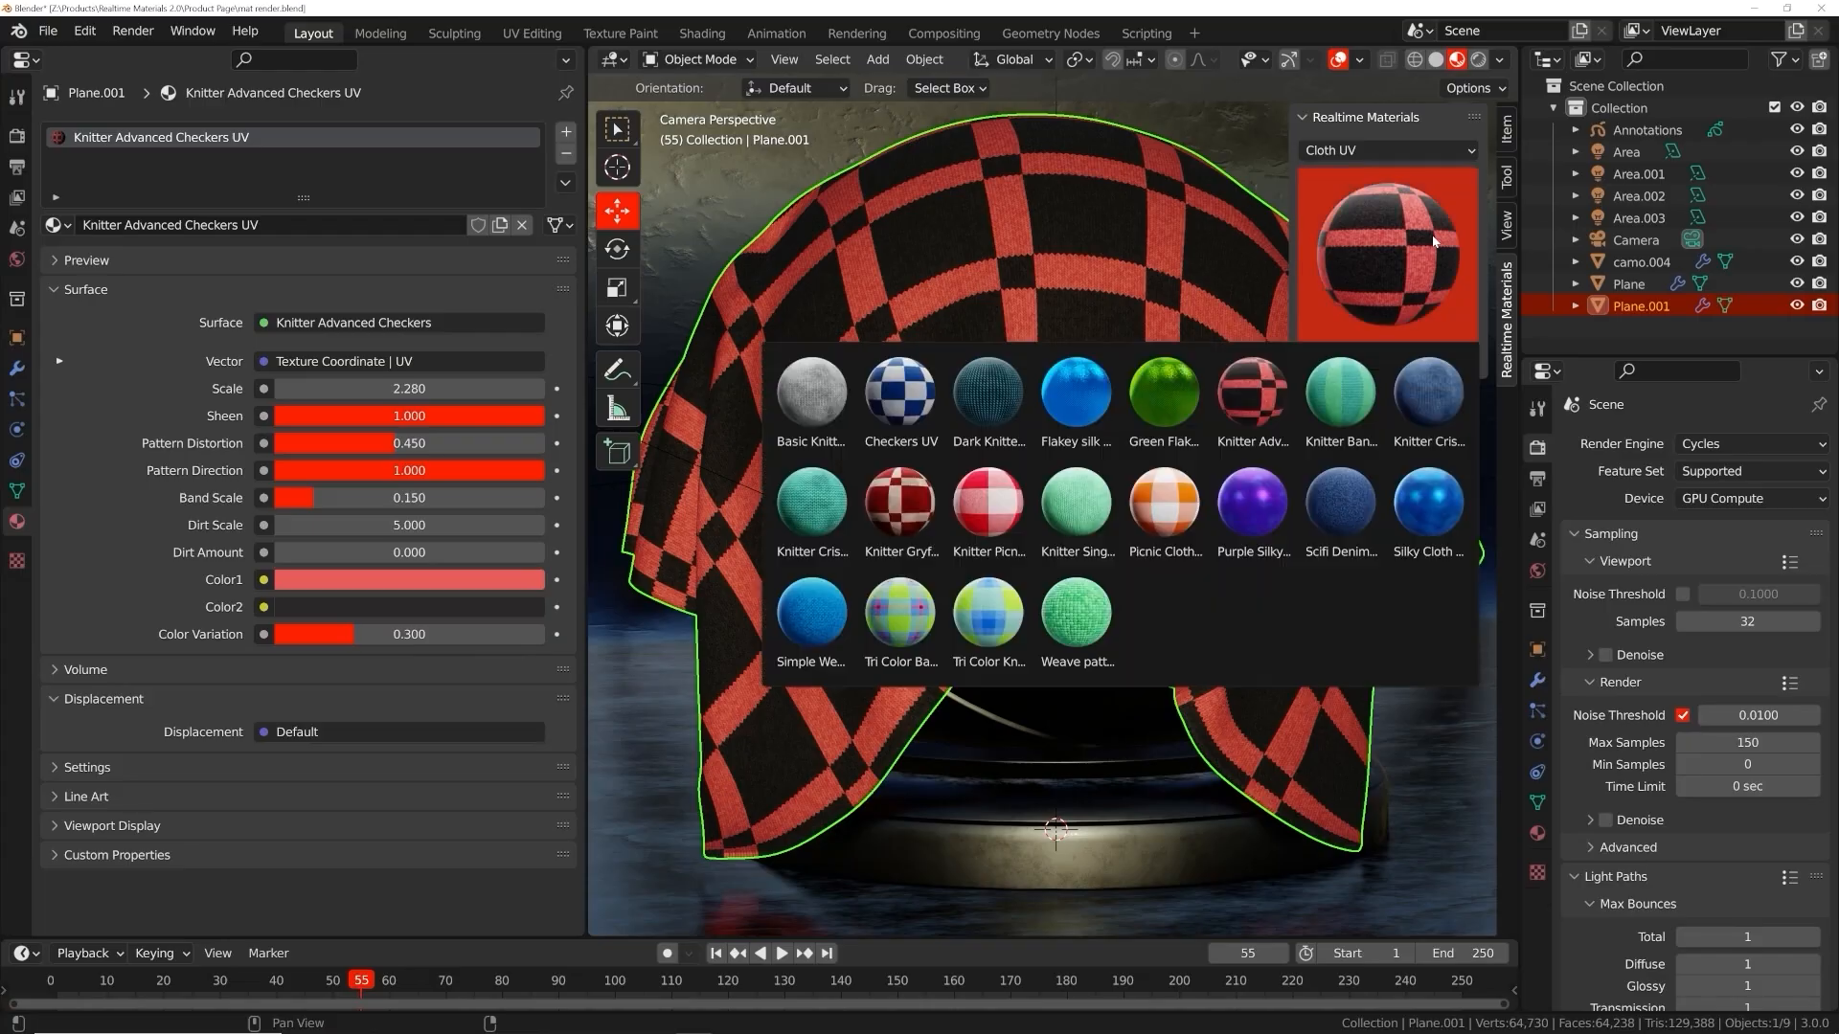
- Add the red-and-white picnic knit material from the Cloth UV library to the draped cloth and change one of its colors
click(994, 526)
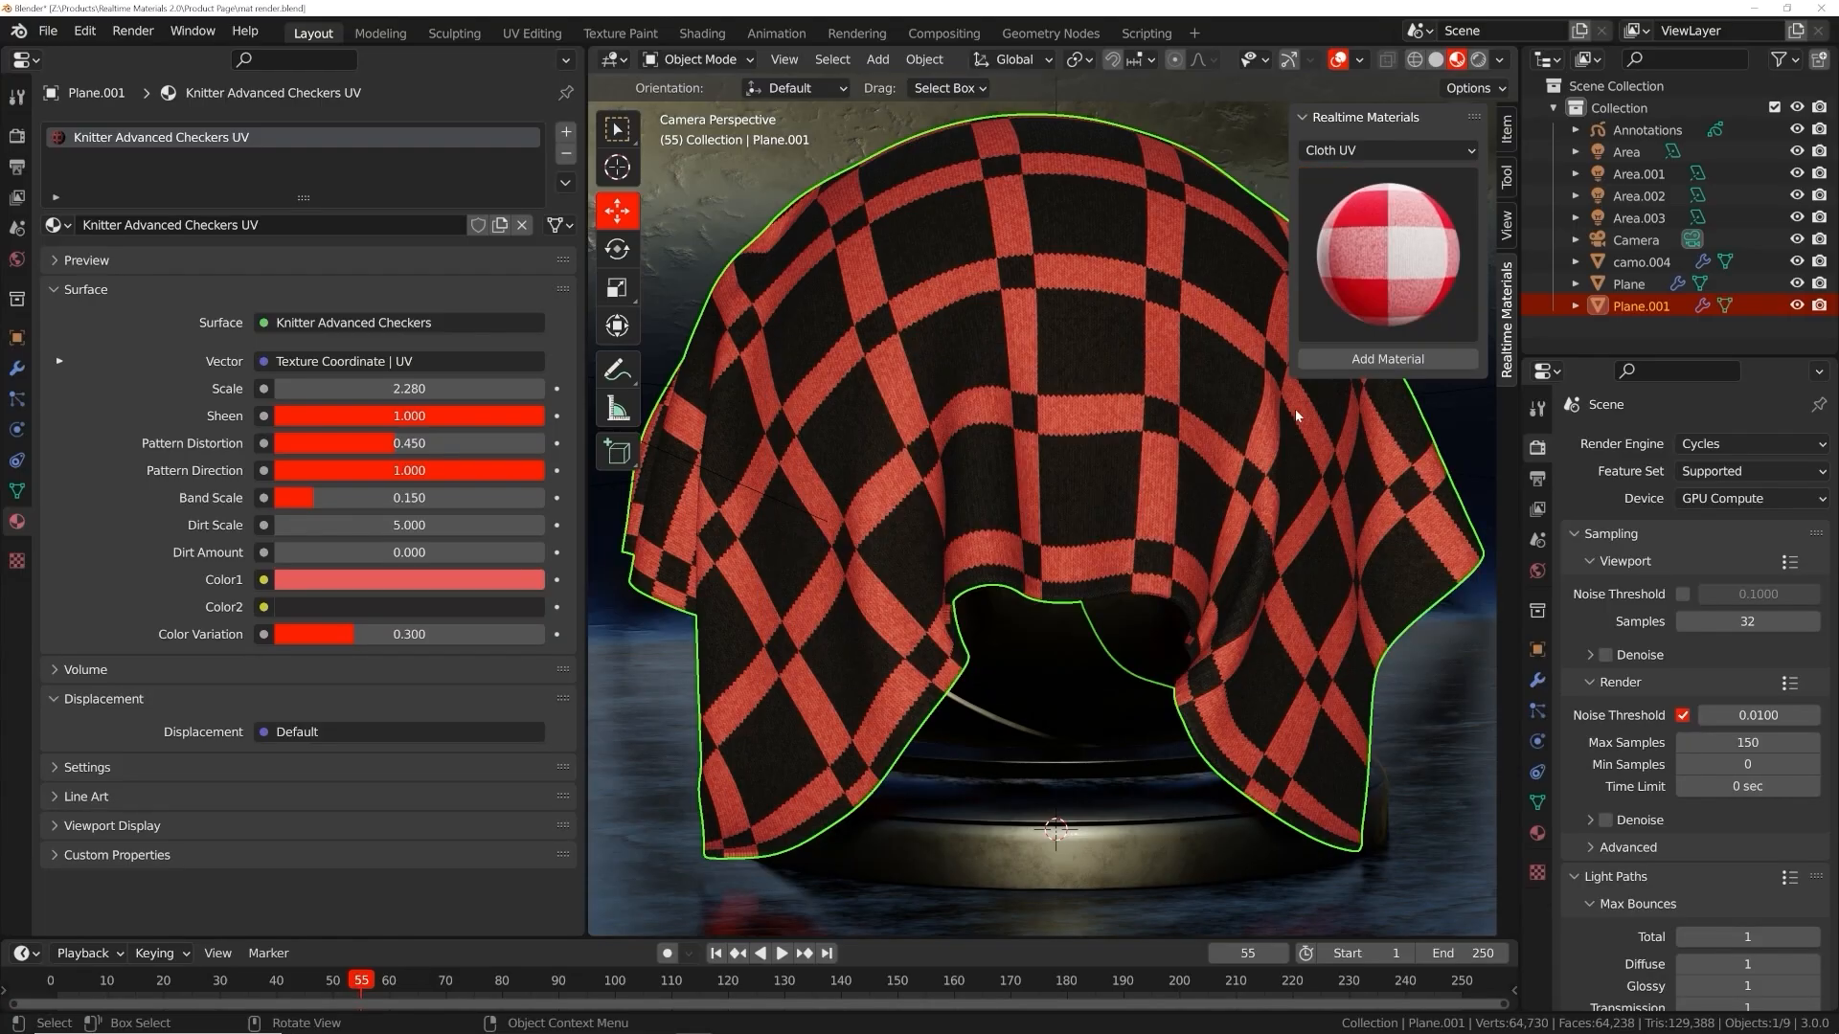
click(1372, 359)
click(374, 579)
click(342, 419)
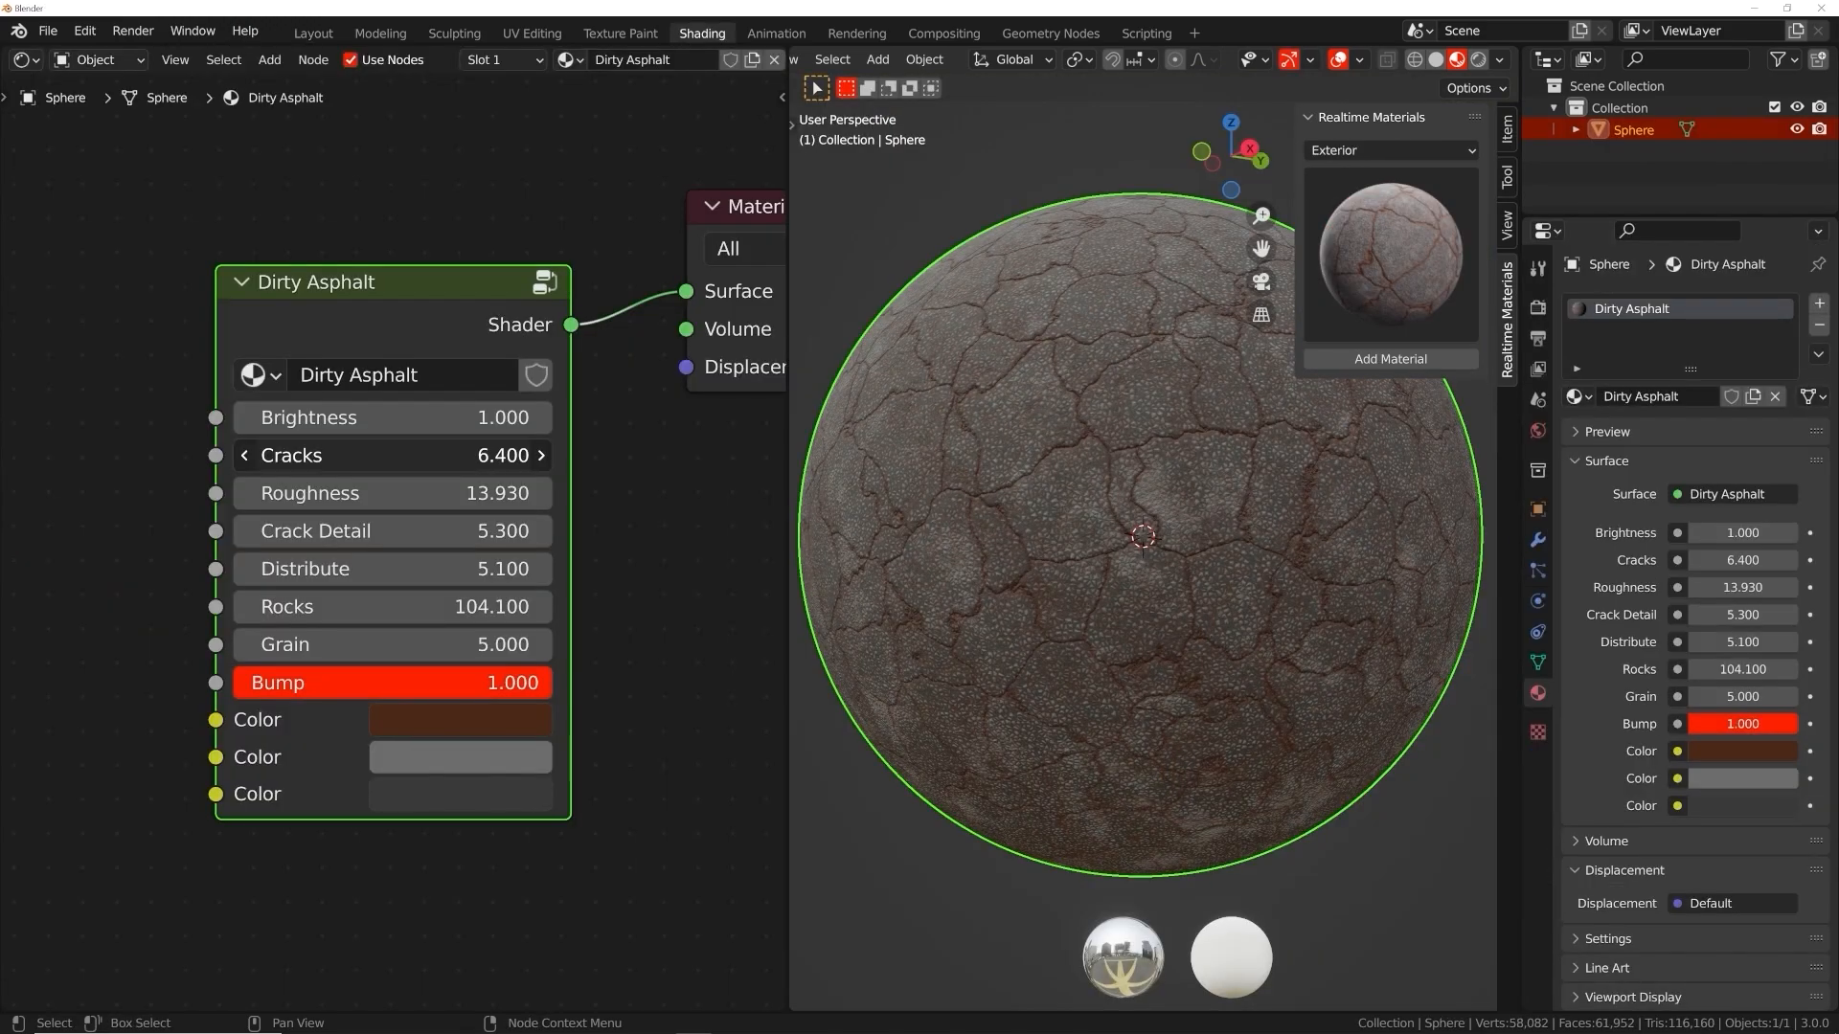
- Adjust the first color input of the sphere's Dirty Asphalt material
click(460, 719)
drag(661, 316, 660, 344)
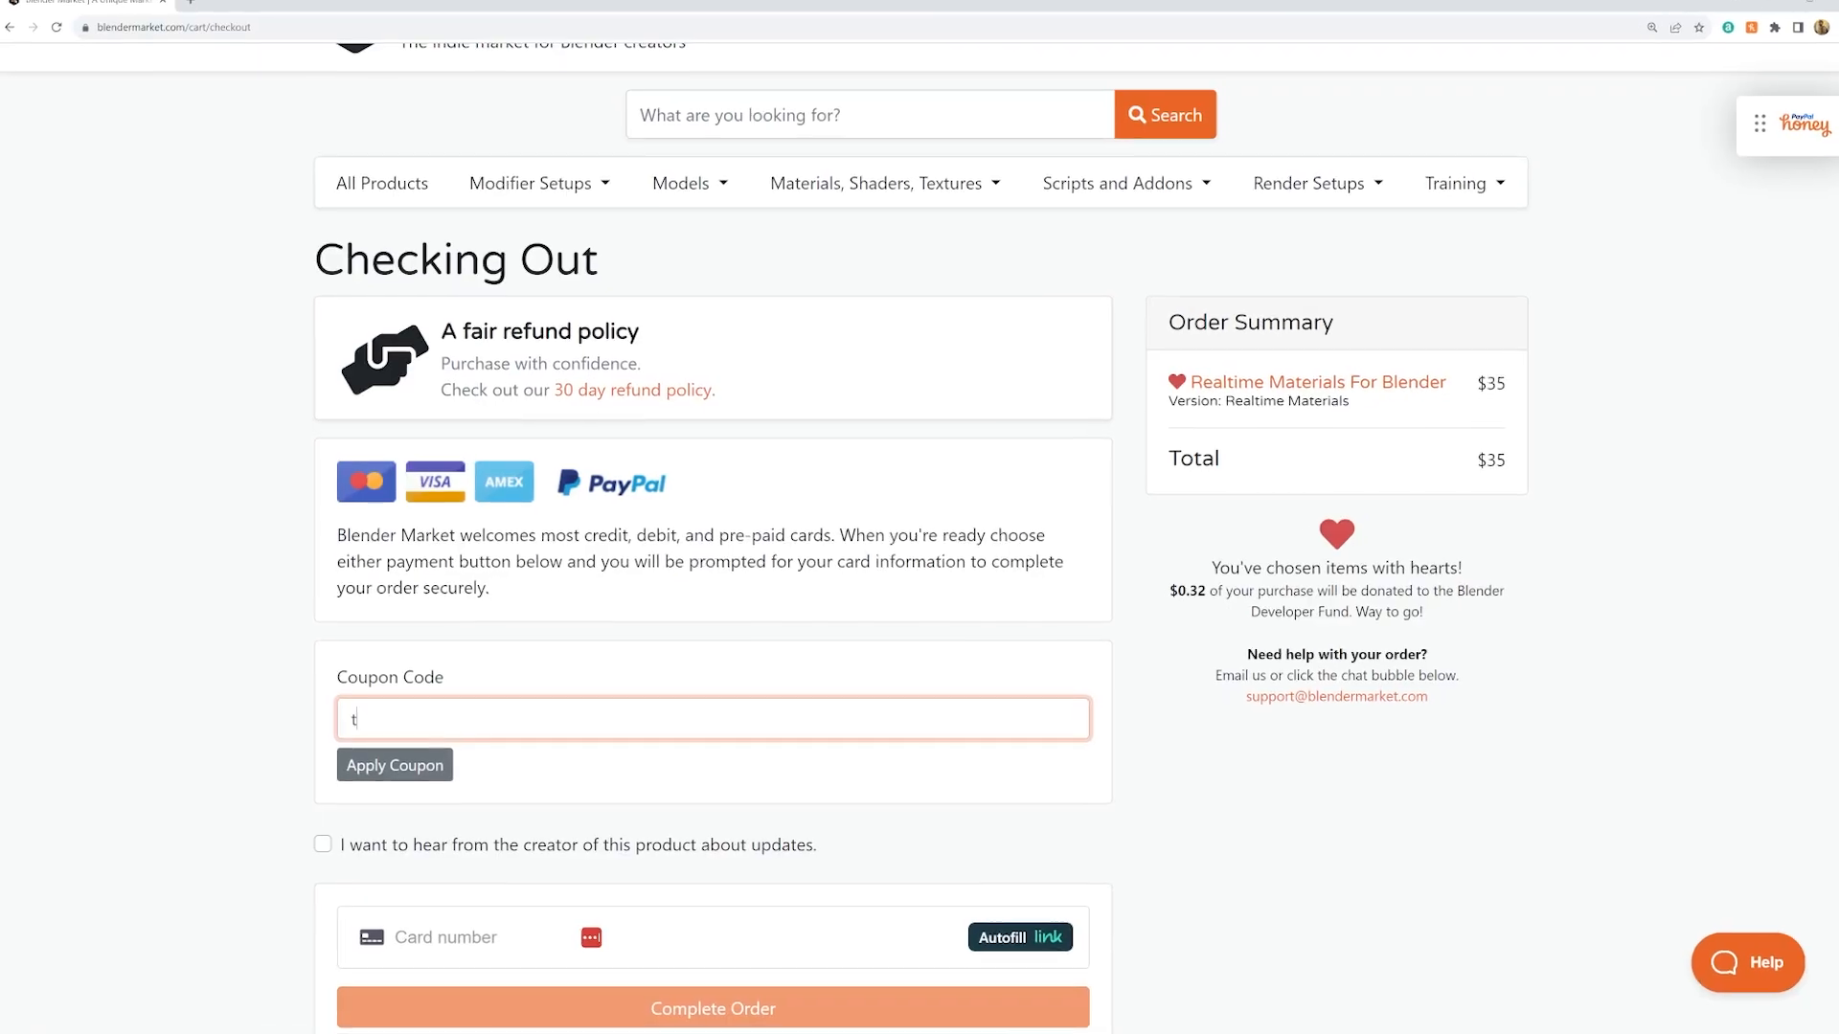
- Switch to the Blender Market checkout page and apply the coupon code "twoyears" to the Realtime Materials order
text(woy)
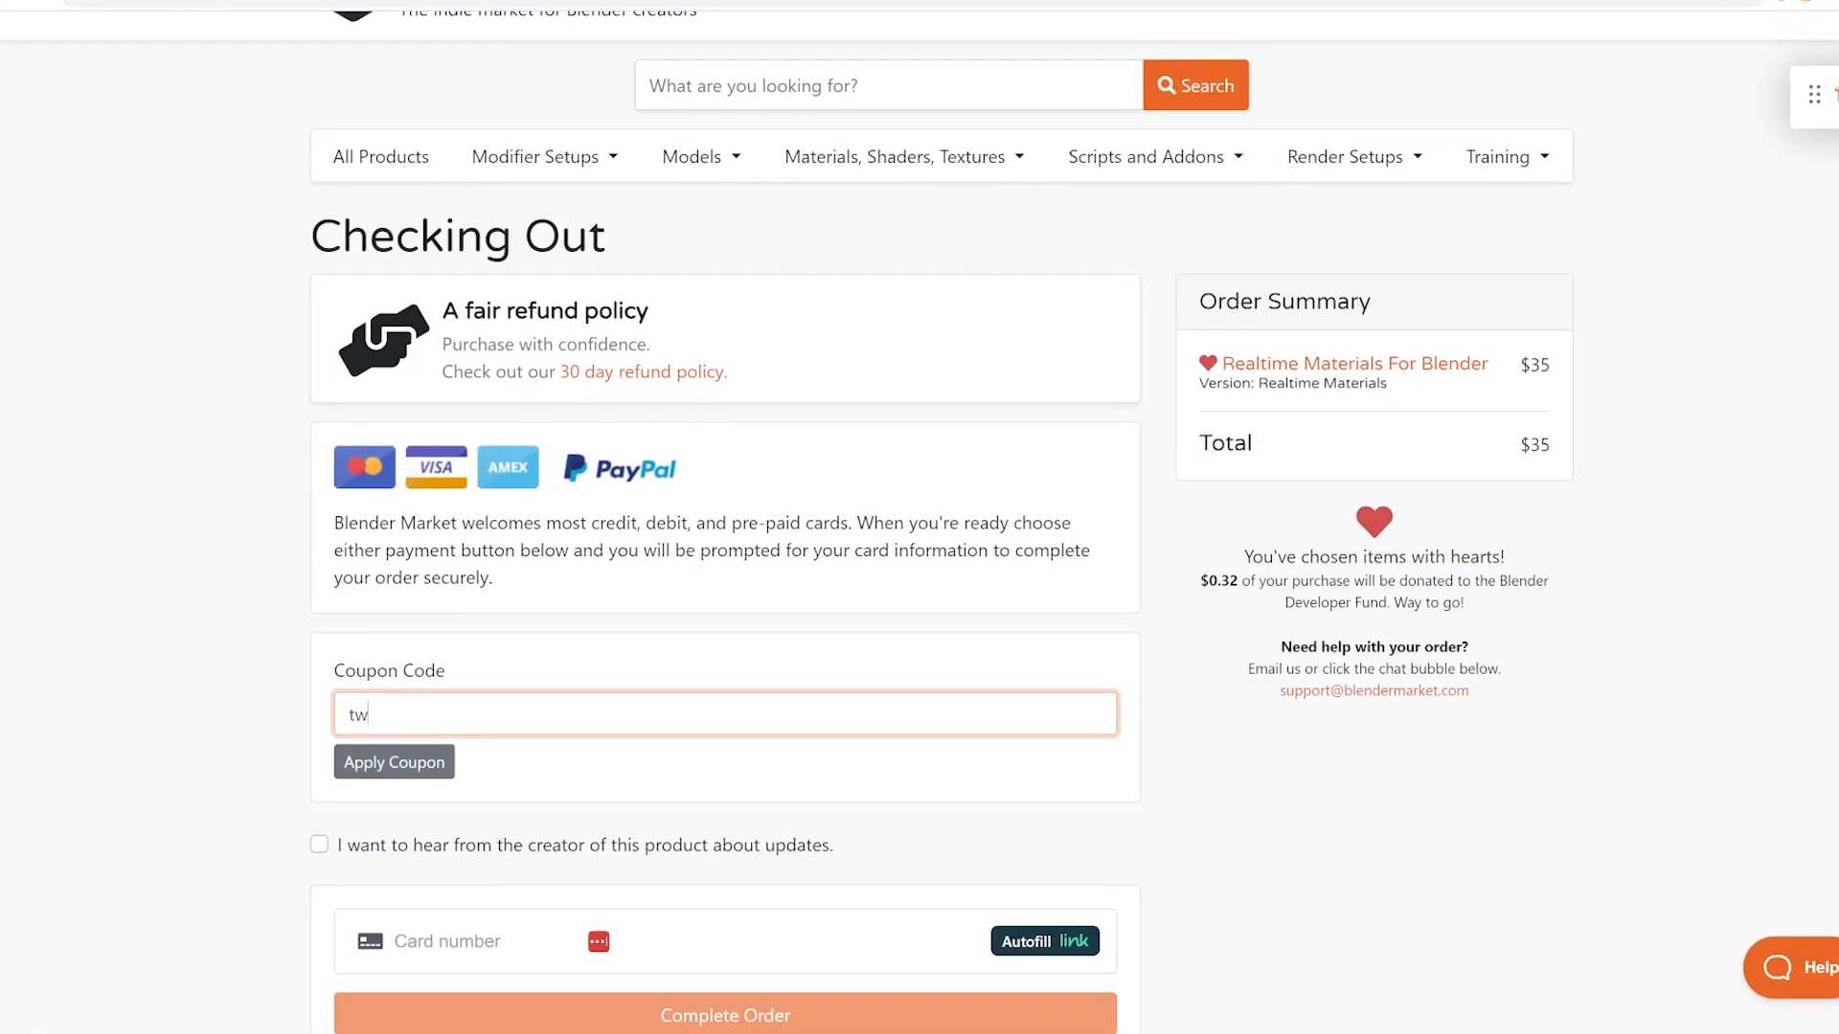
text(ears)
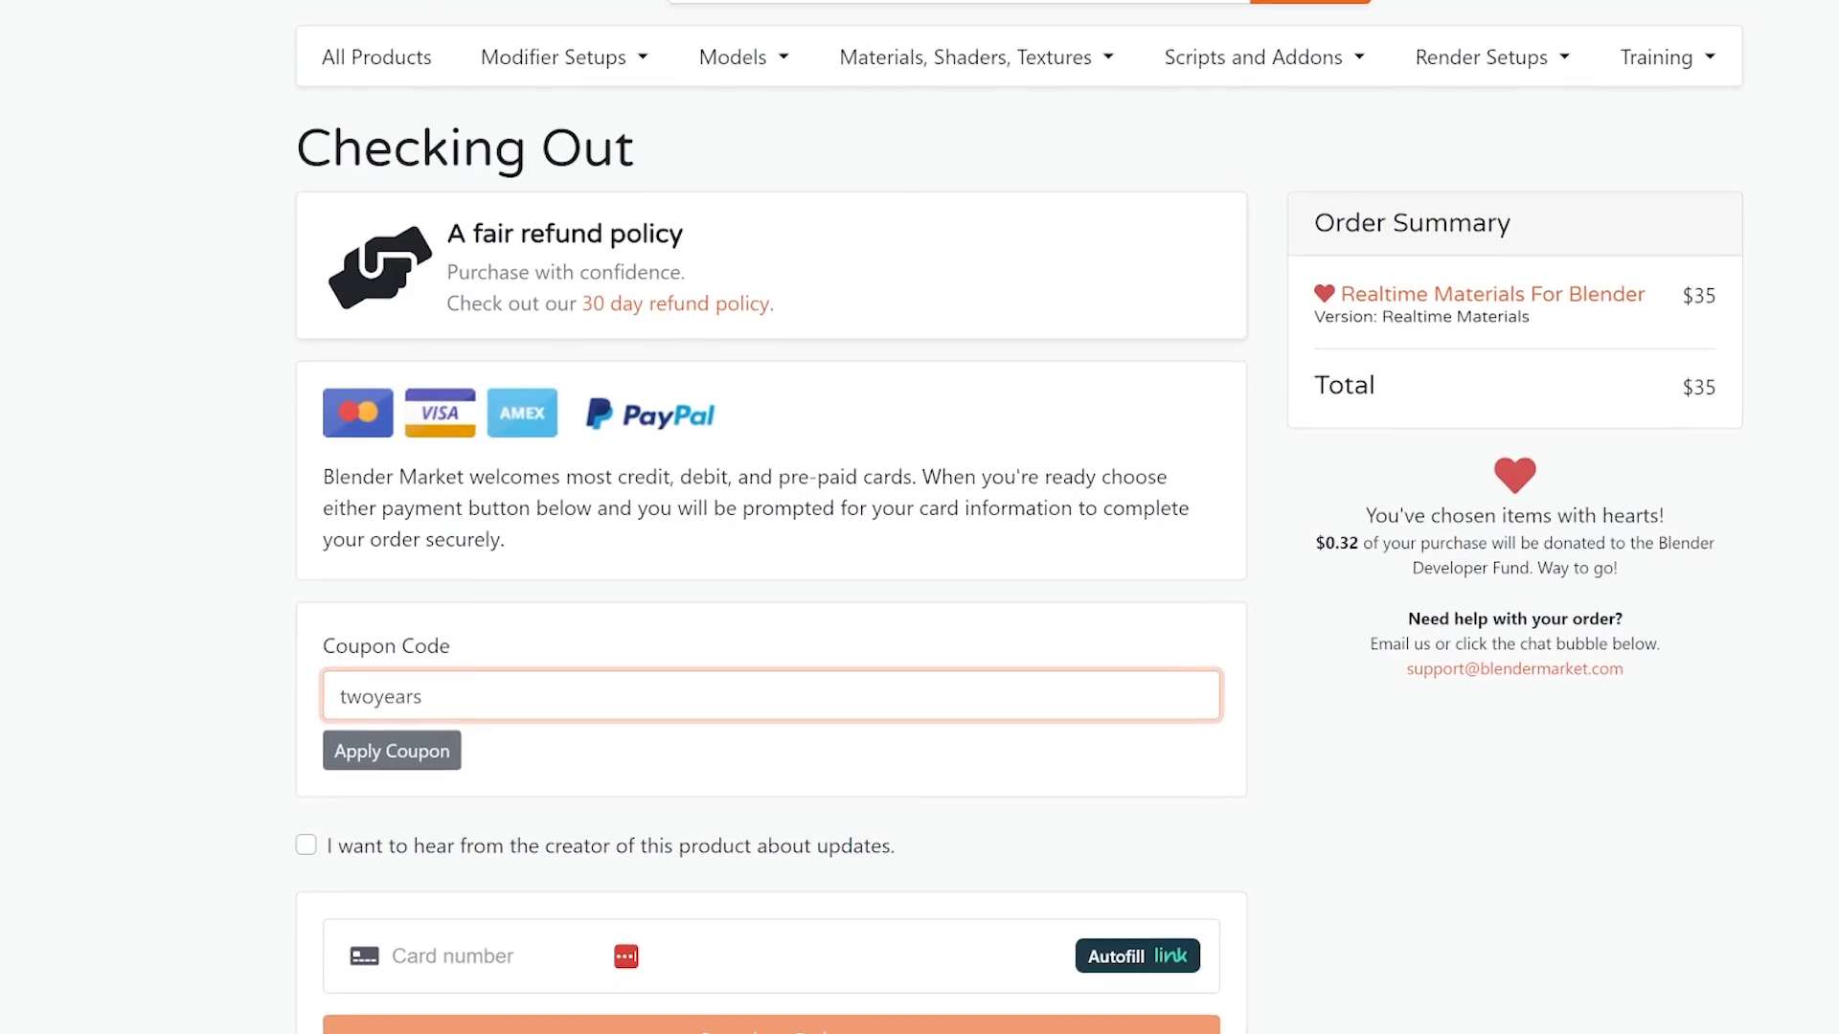
click(435, 750)
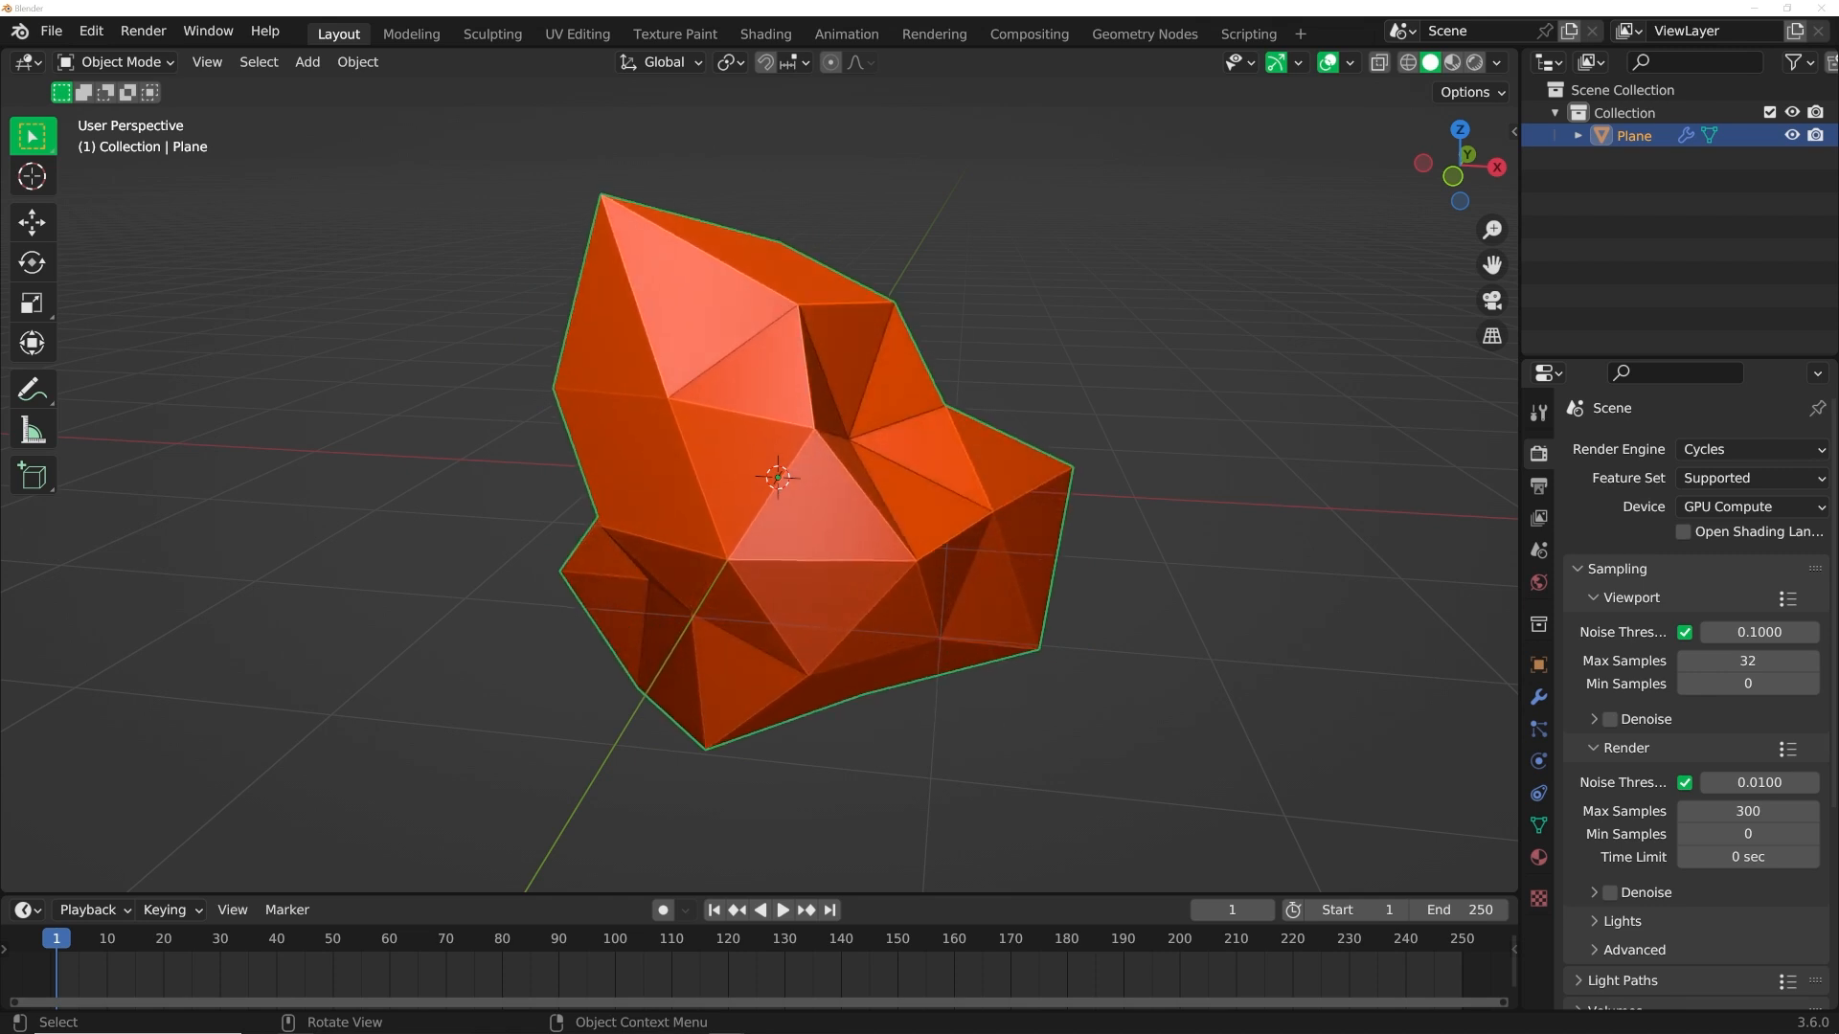
- Add a plane and place an Ico Sphere node in its Geometry Nodes tree
middle_drag(831, 465, 798, 465)
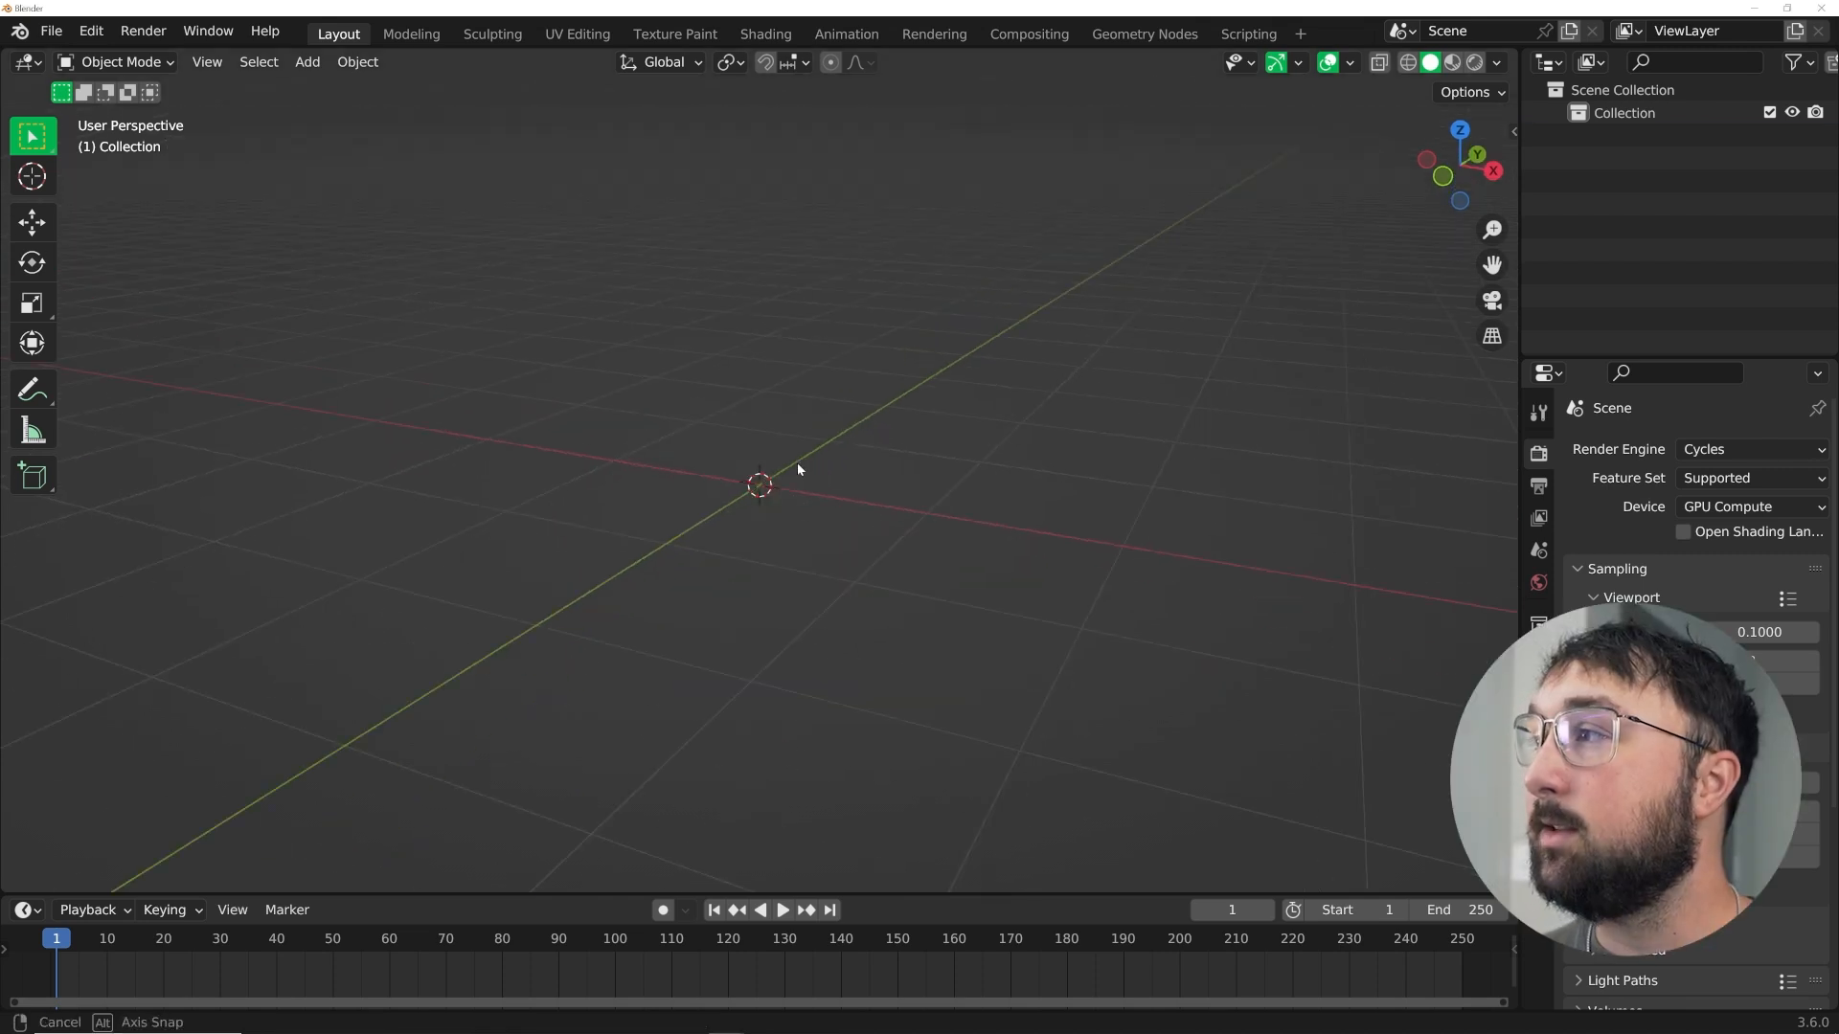
key(shift+a)
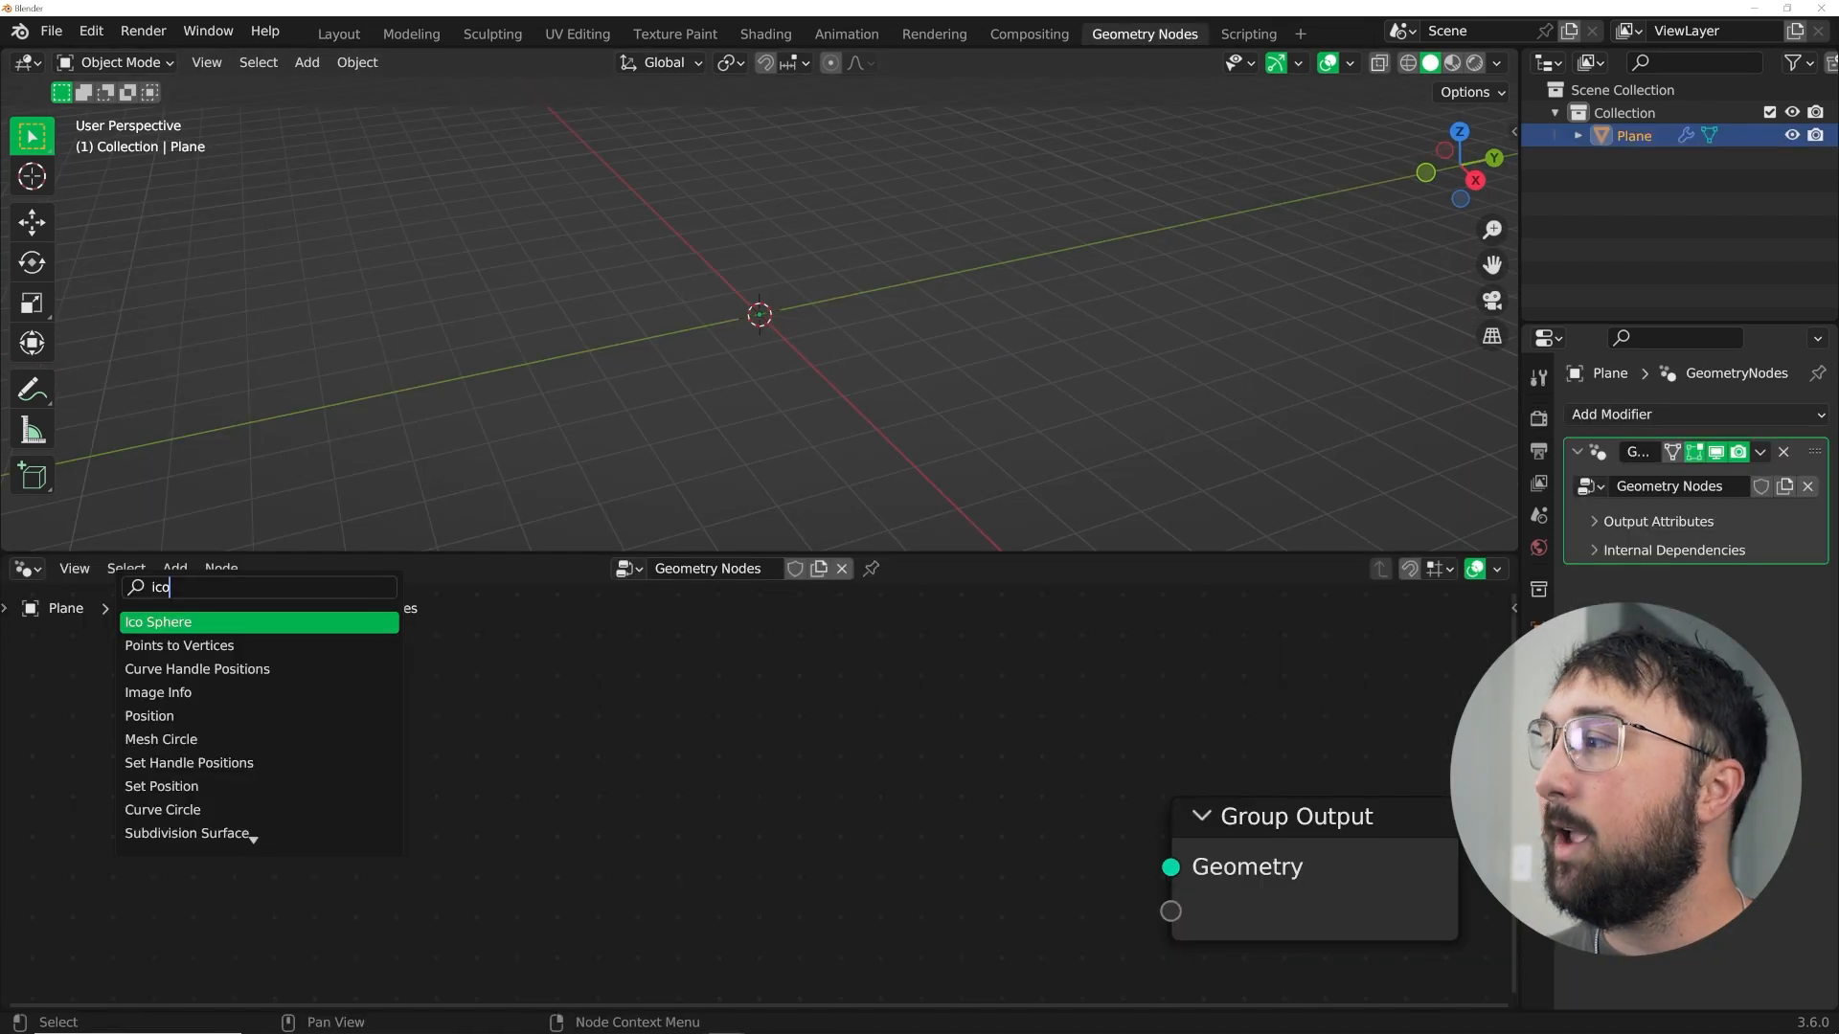
key(Return)
click(566, 772)
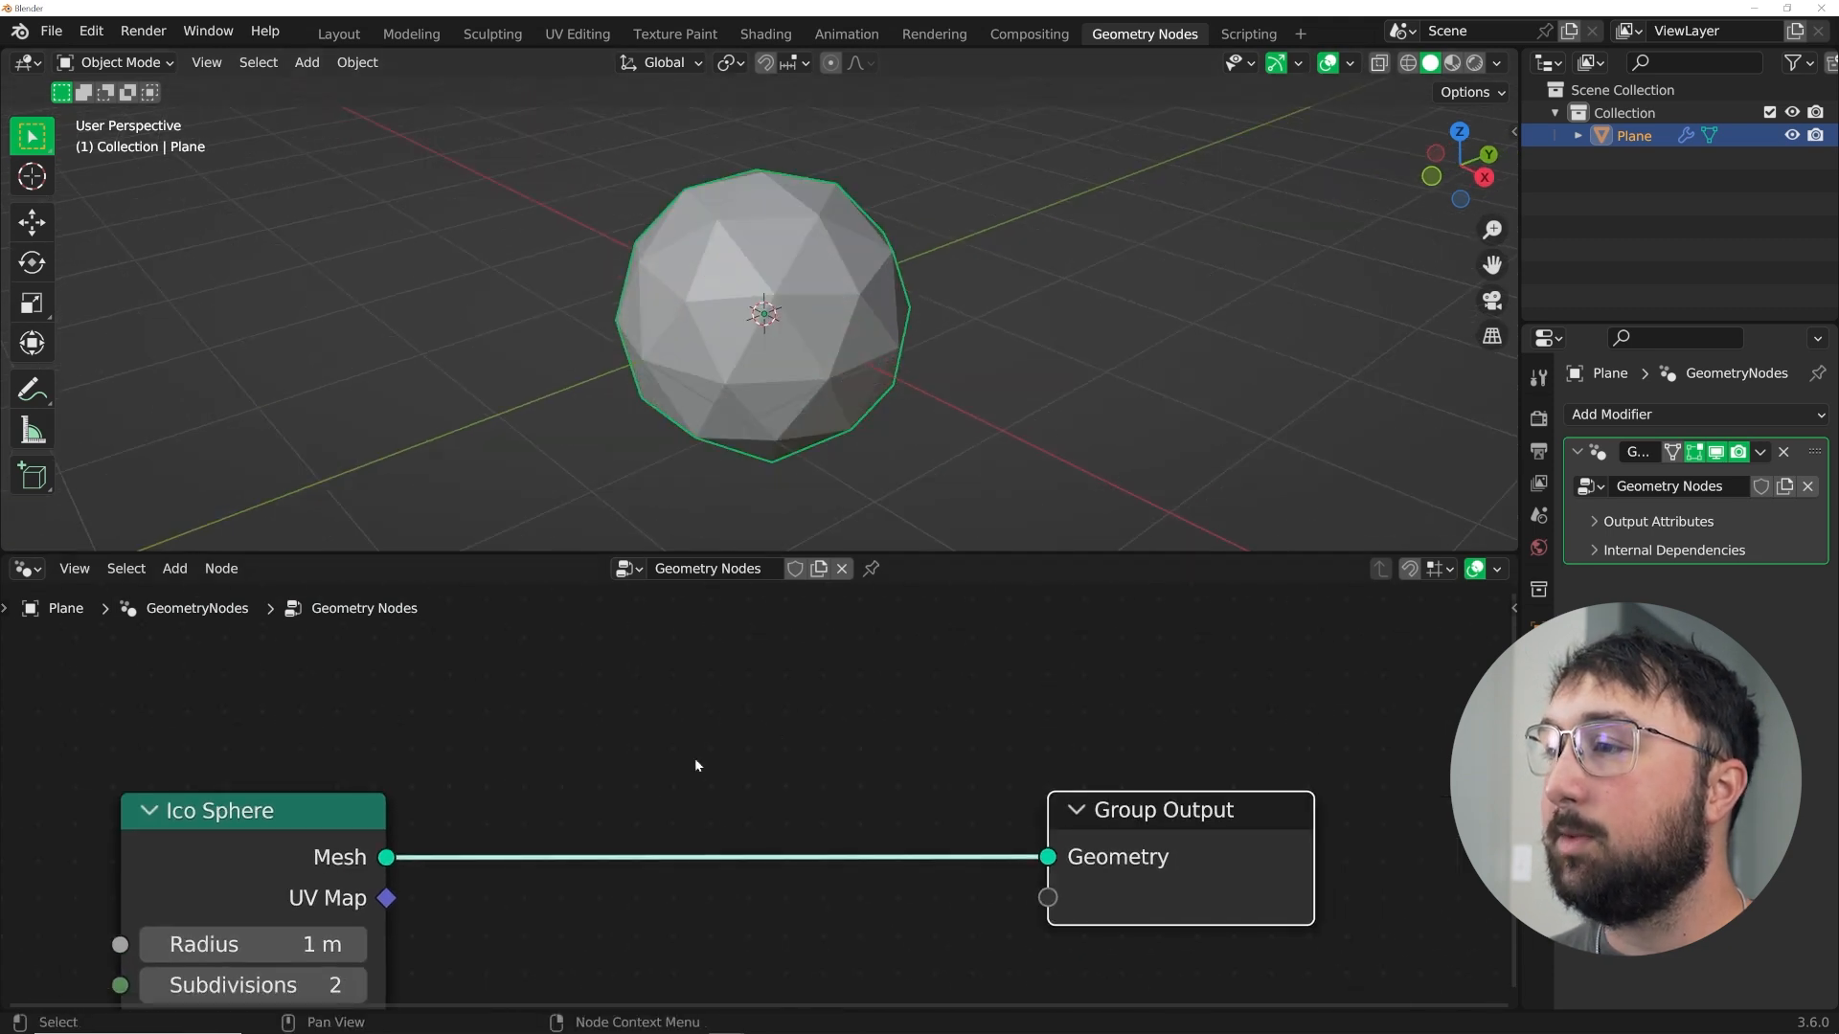
- Add a Set Position node between the Ico Sphere and Group Output nodes
key(shift+a)
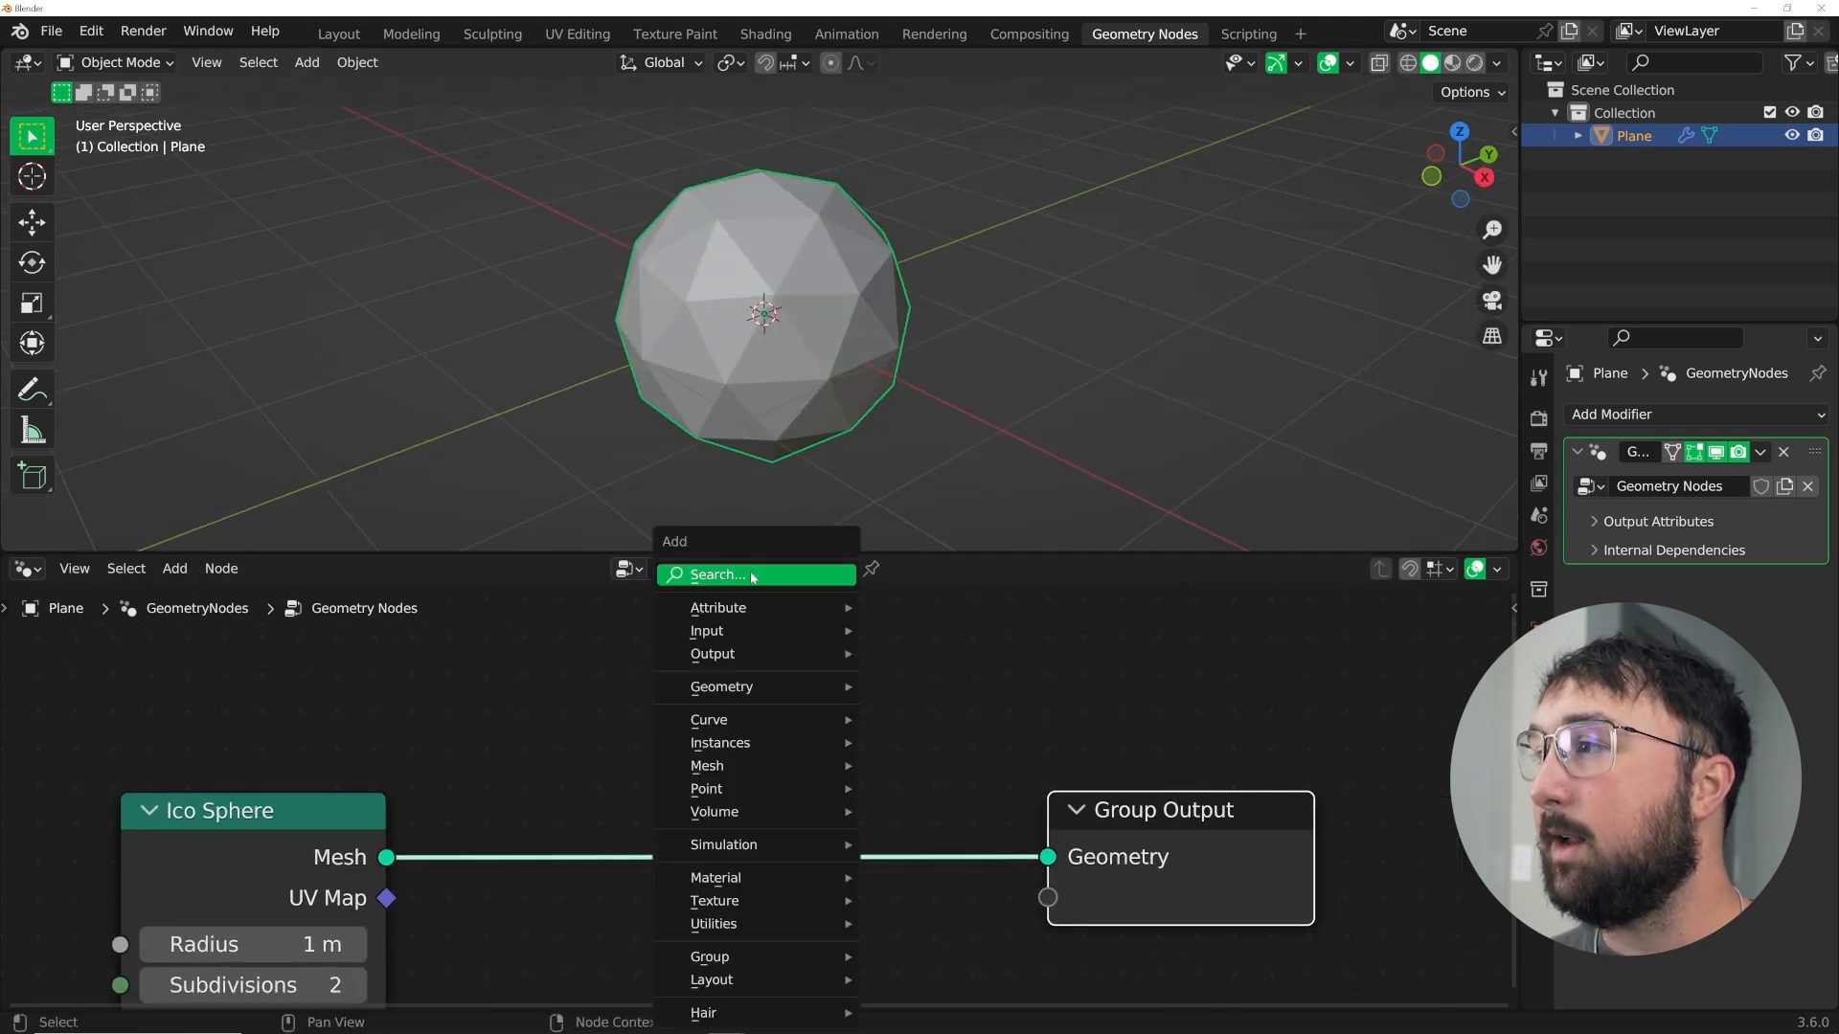
click(753, 574)
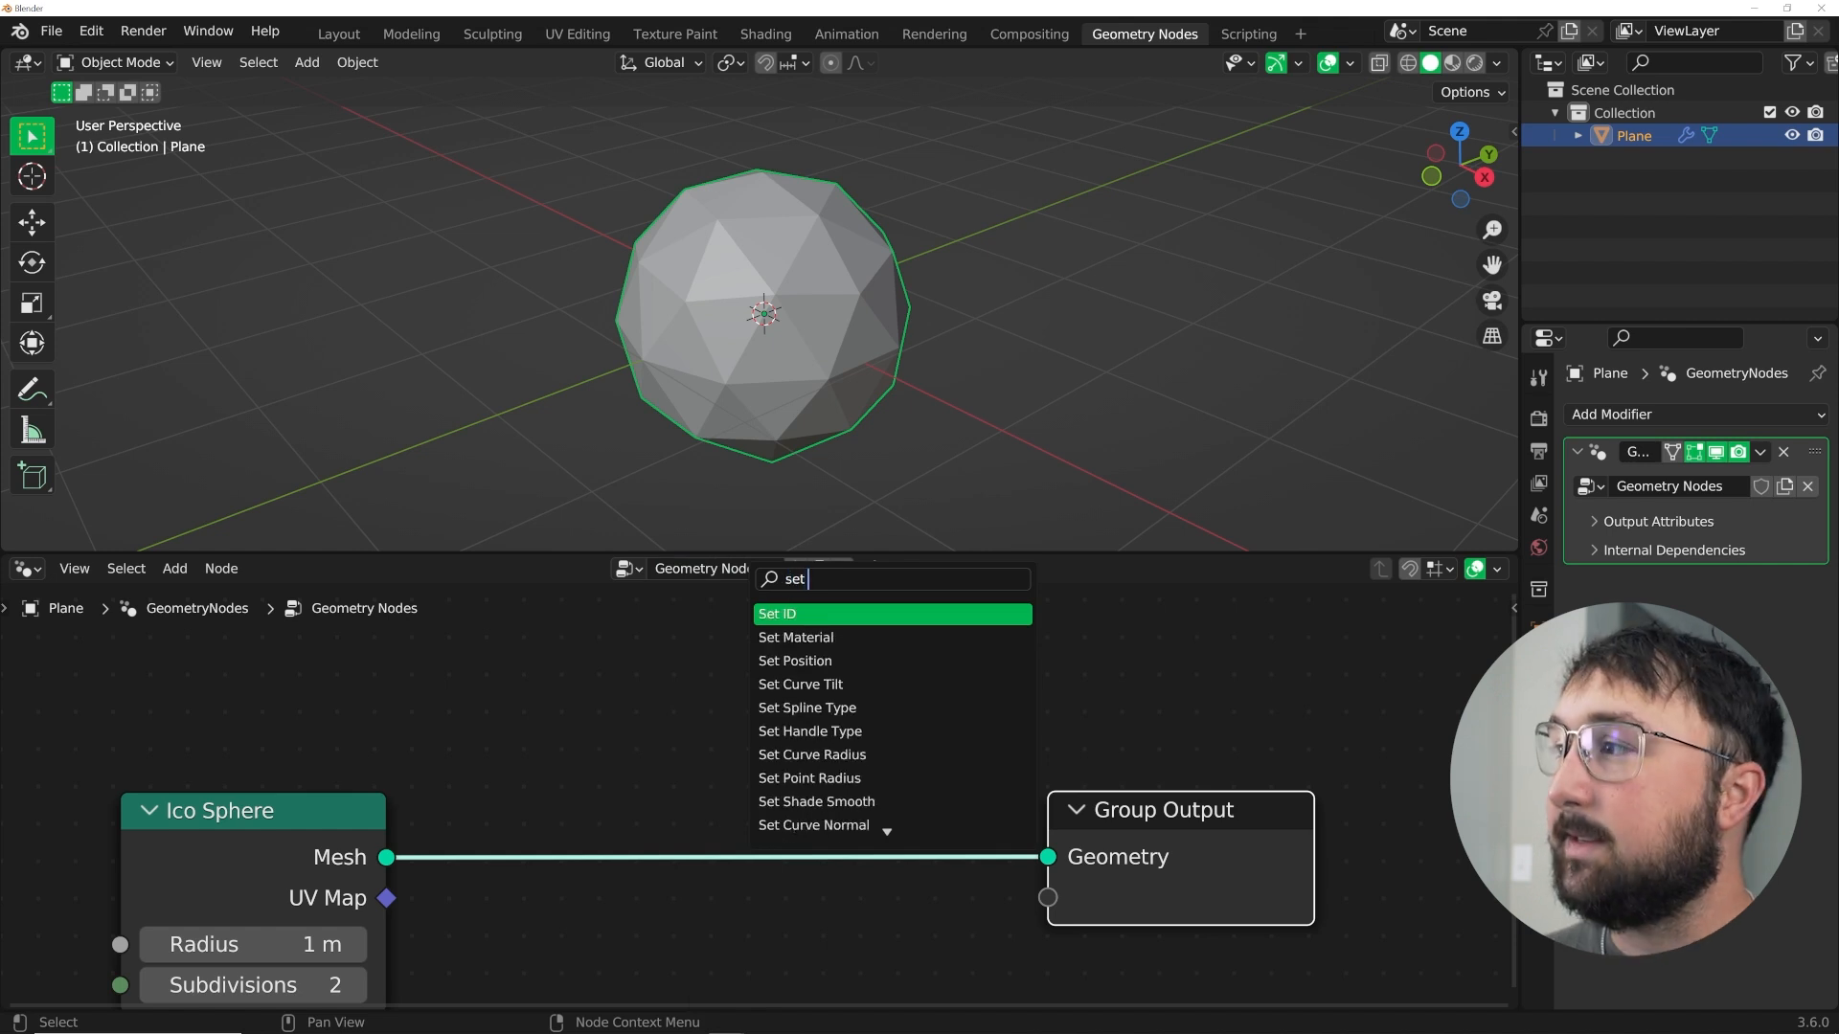
text(set)
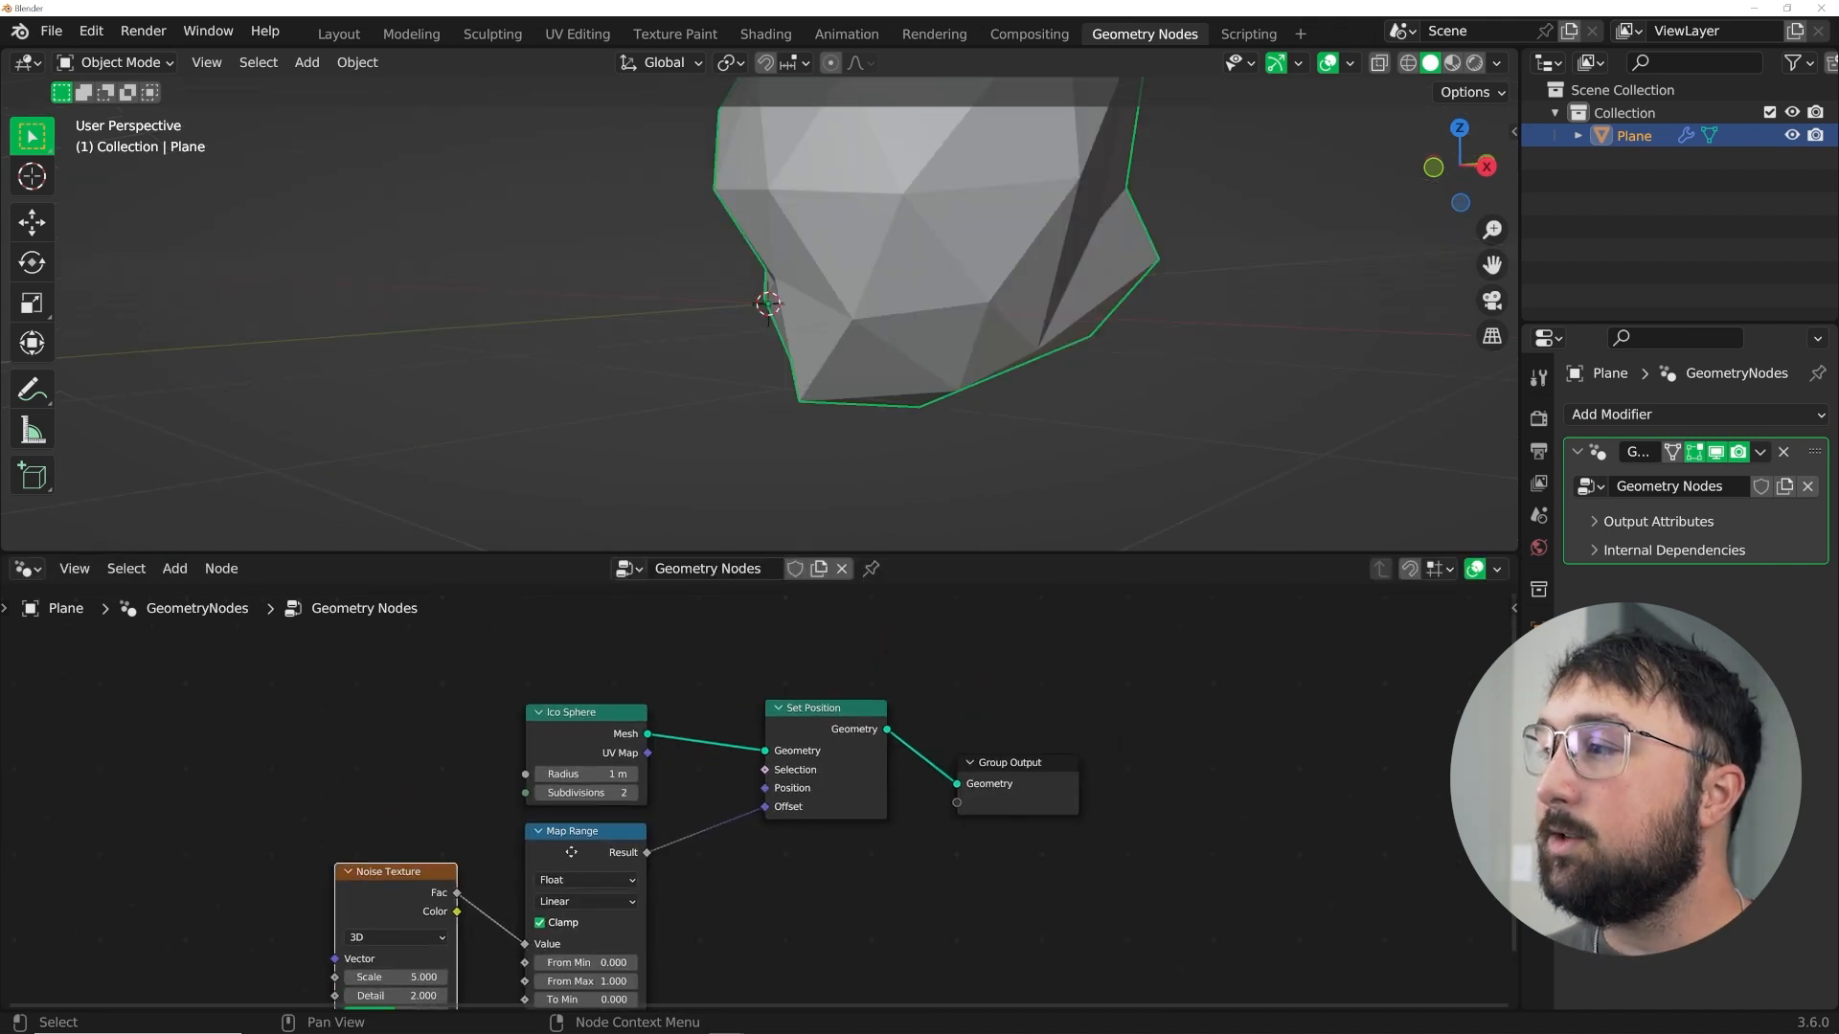
- Experiment with the Map Range output limits that drive the Set Position offset, bringing To Min to about -4.8
middle_drag(978, 342, 978, 349)
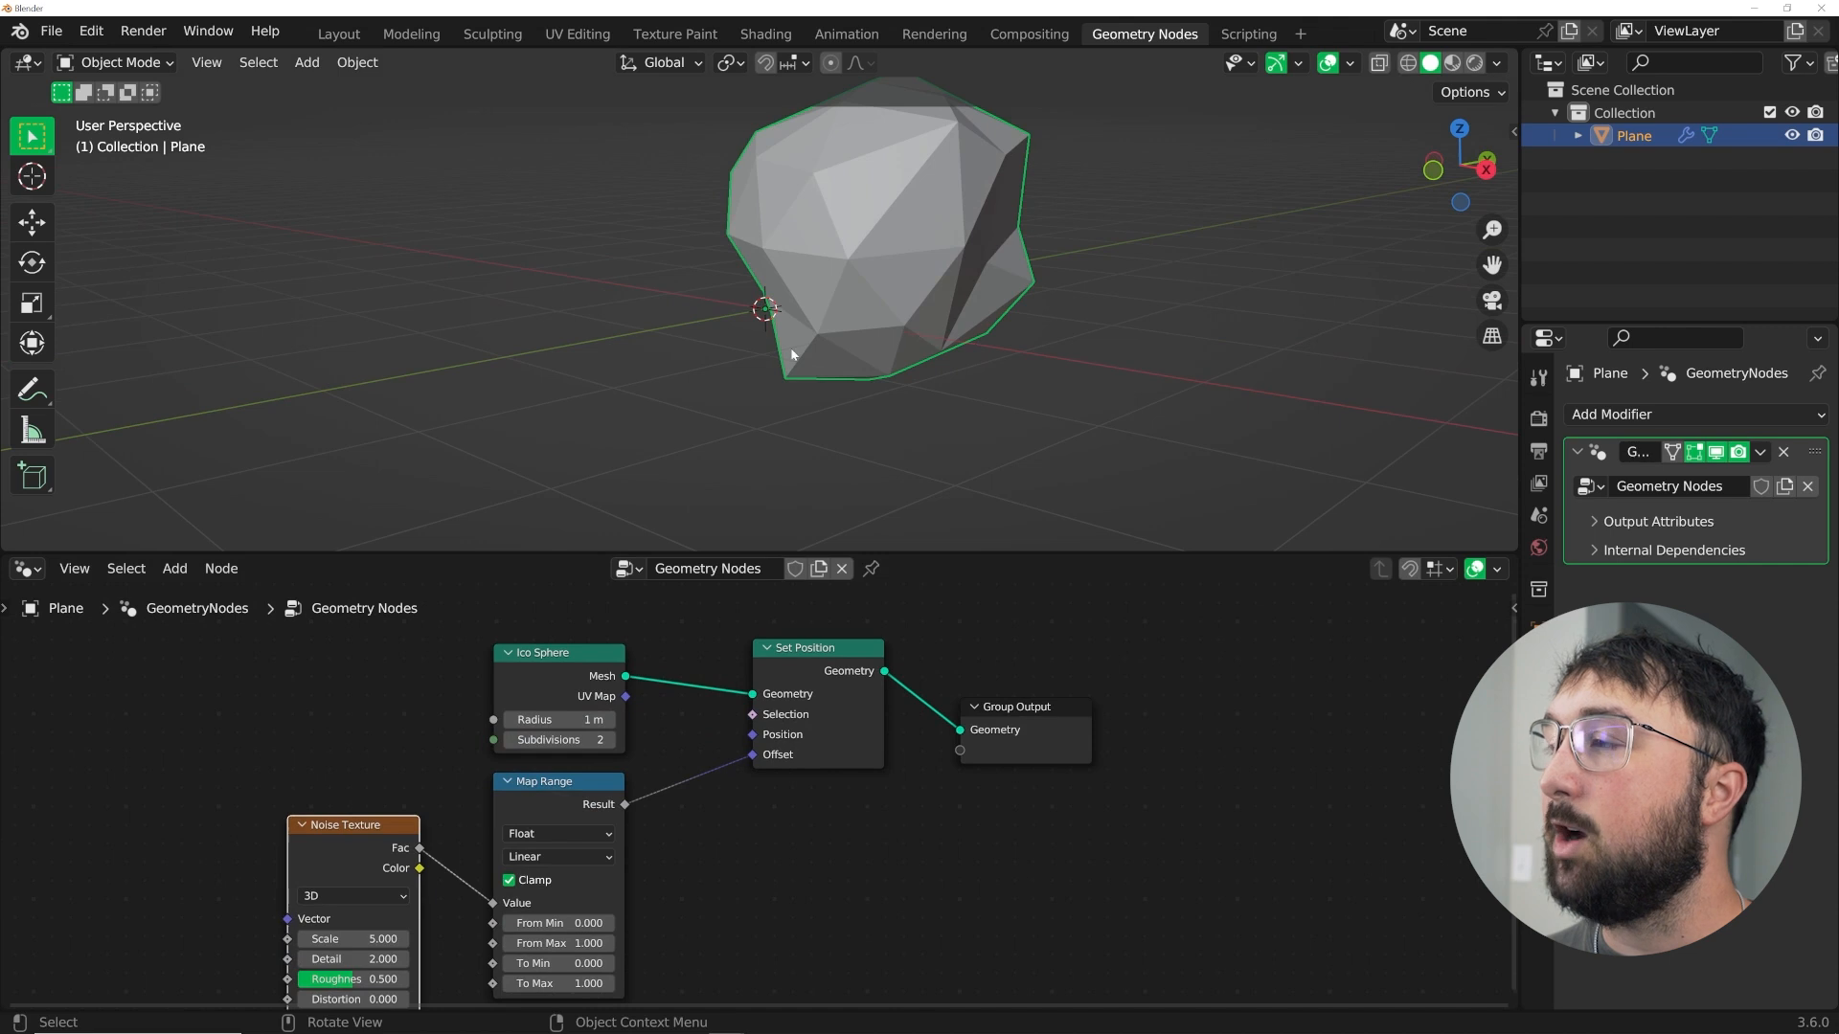
middle_drag(791, 355, 814, 357)
drag(588, 984, 686, 984)
middle_drag(728, 349, 862, 364)
scroll(760, 383, up, 1)
scroll(670, 659, up, 1)
drag(555, 977, 597, 977)
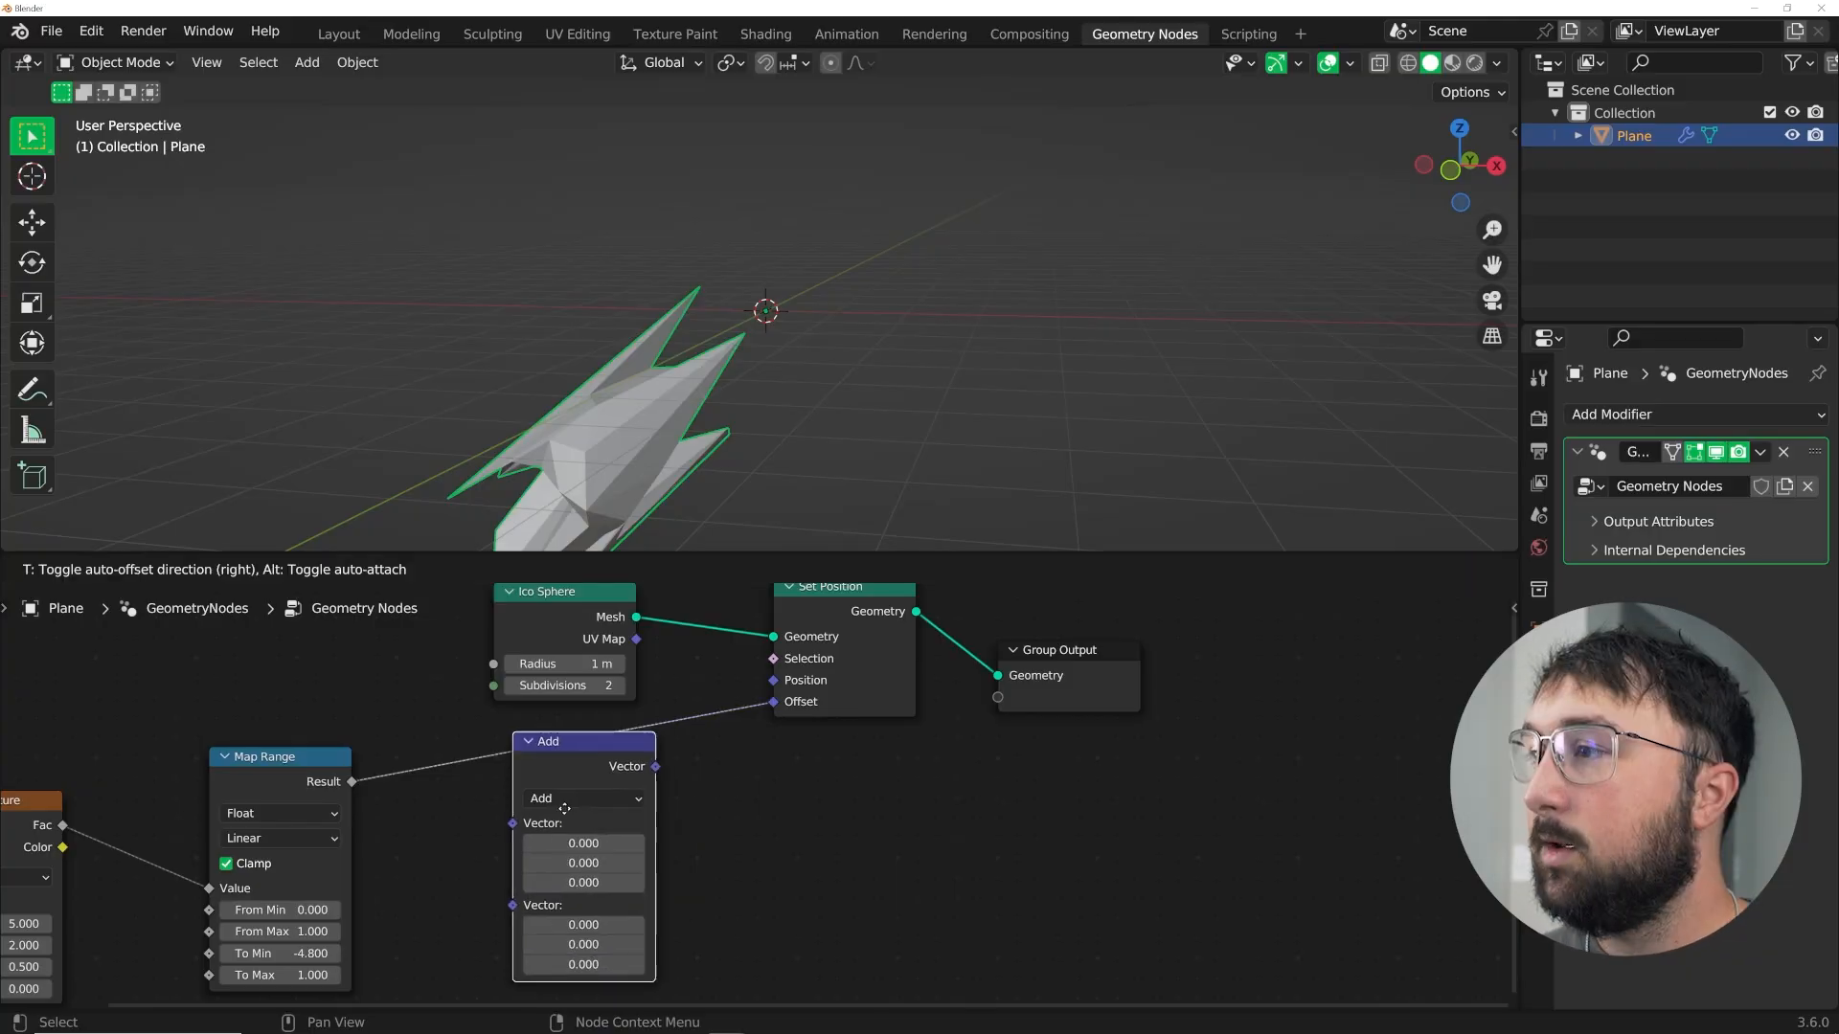
- Insert a vector math node set to Multiply between Map Range and the Set Position offset
click(565, 804)
click(596, 796)
click(593, 732)
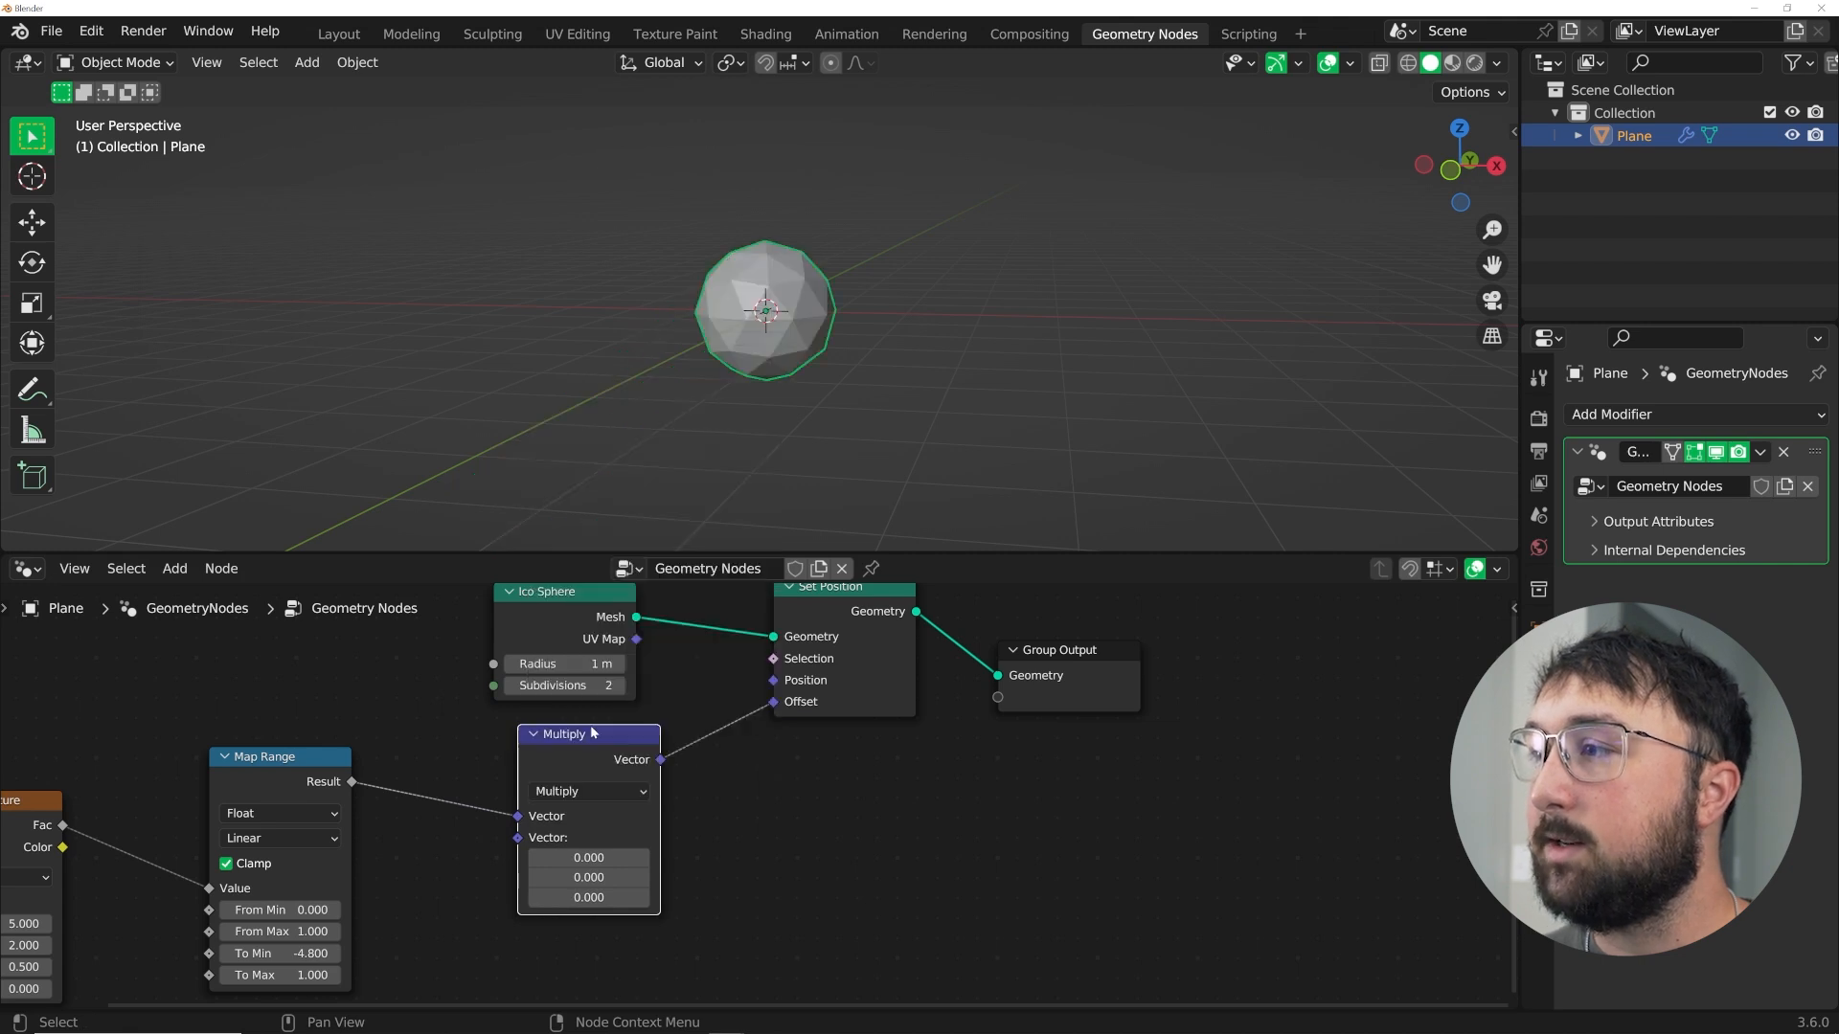
- Add a Normal node and connect it to the Multiply node's second vector input
key(shift+a)
mouse_move(309, 639)
click(225, 579)
drag(398, 933, 510, 751)
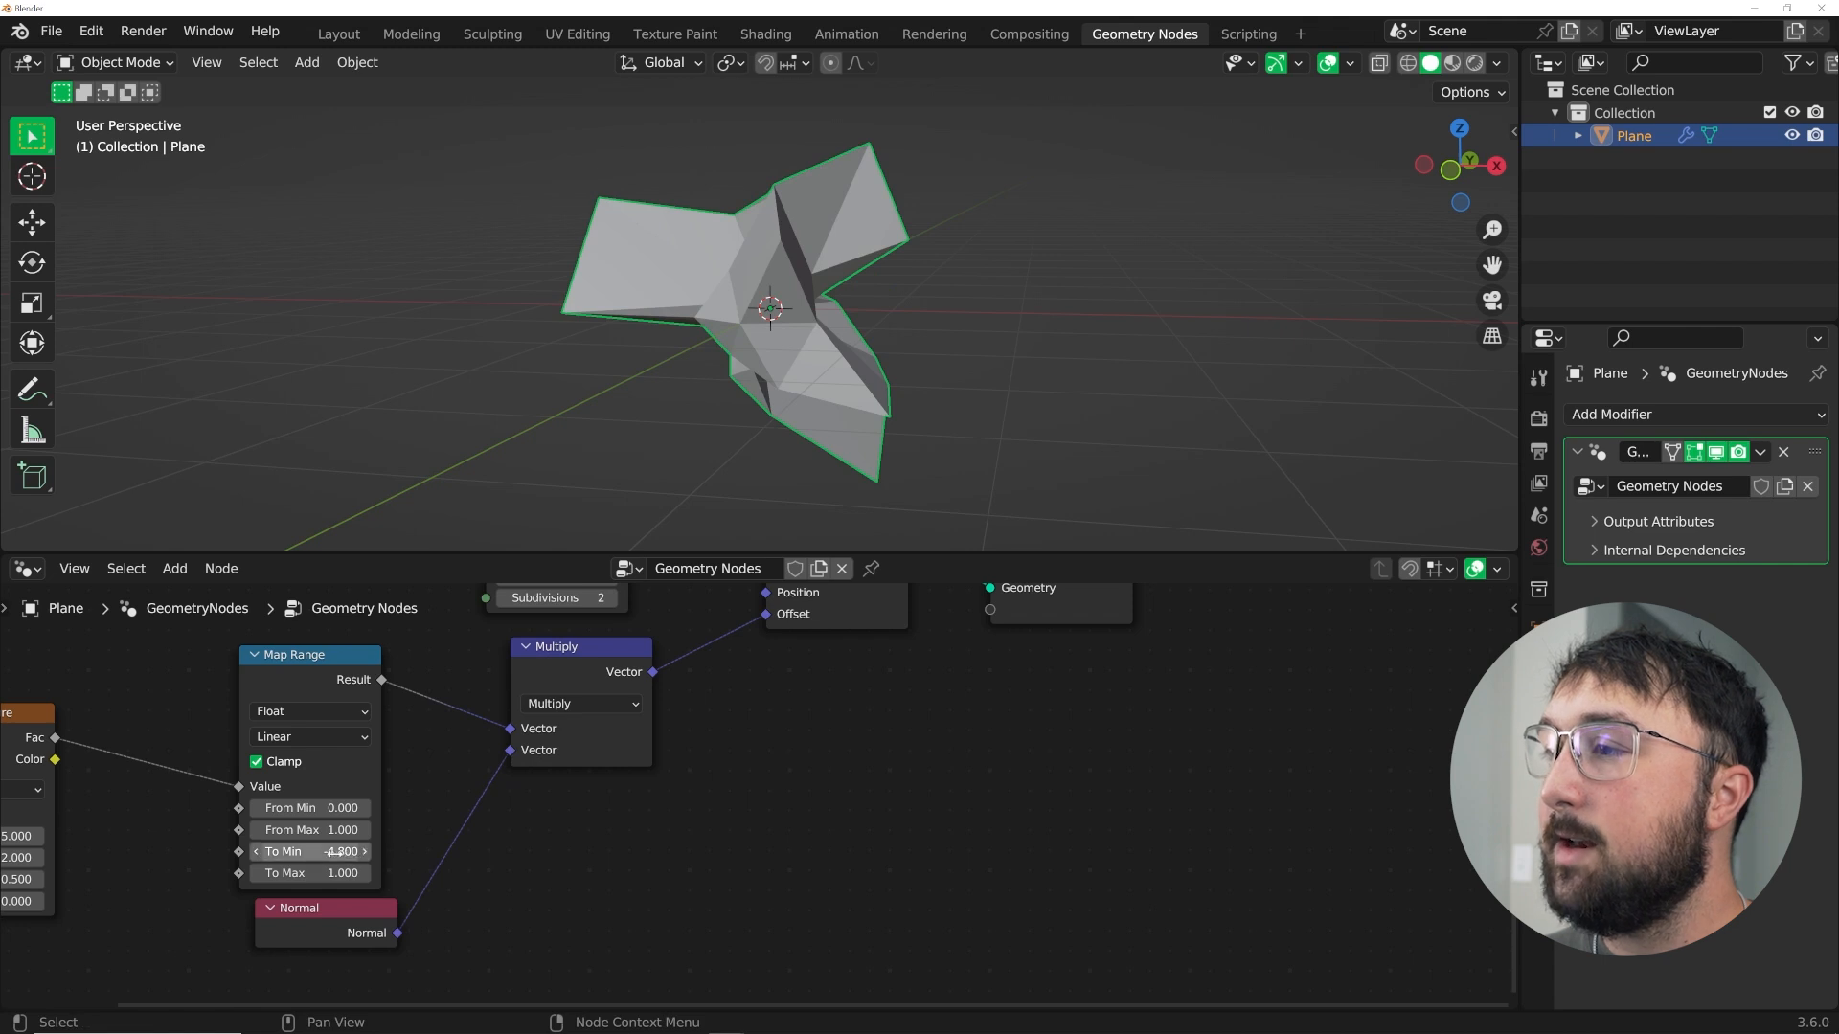
- Set the Map Range node's To Min to 1 and To Max to about -0.9
drag(335, 851, 374, 852)
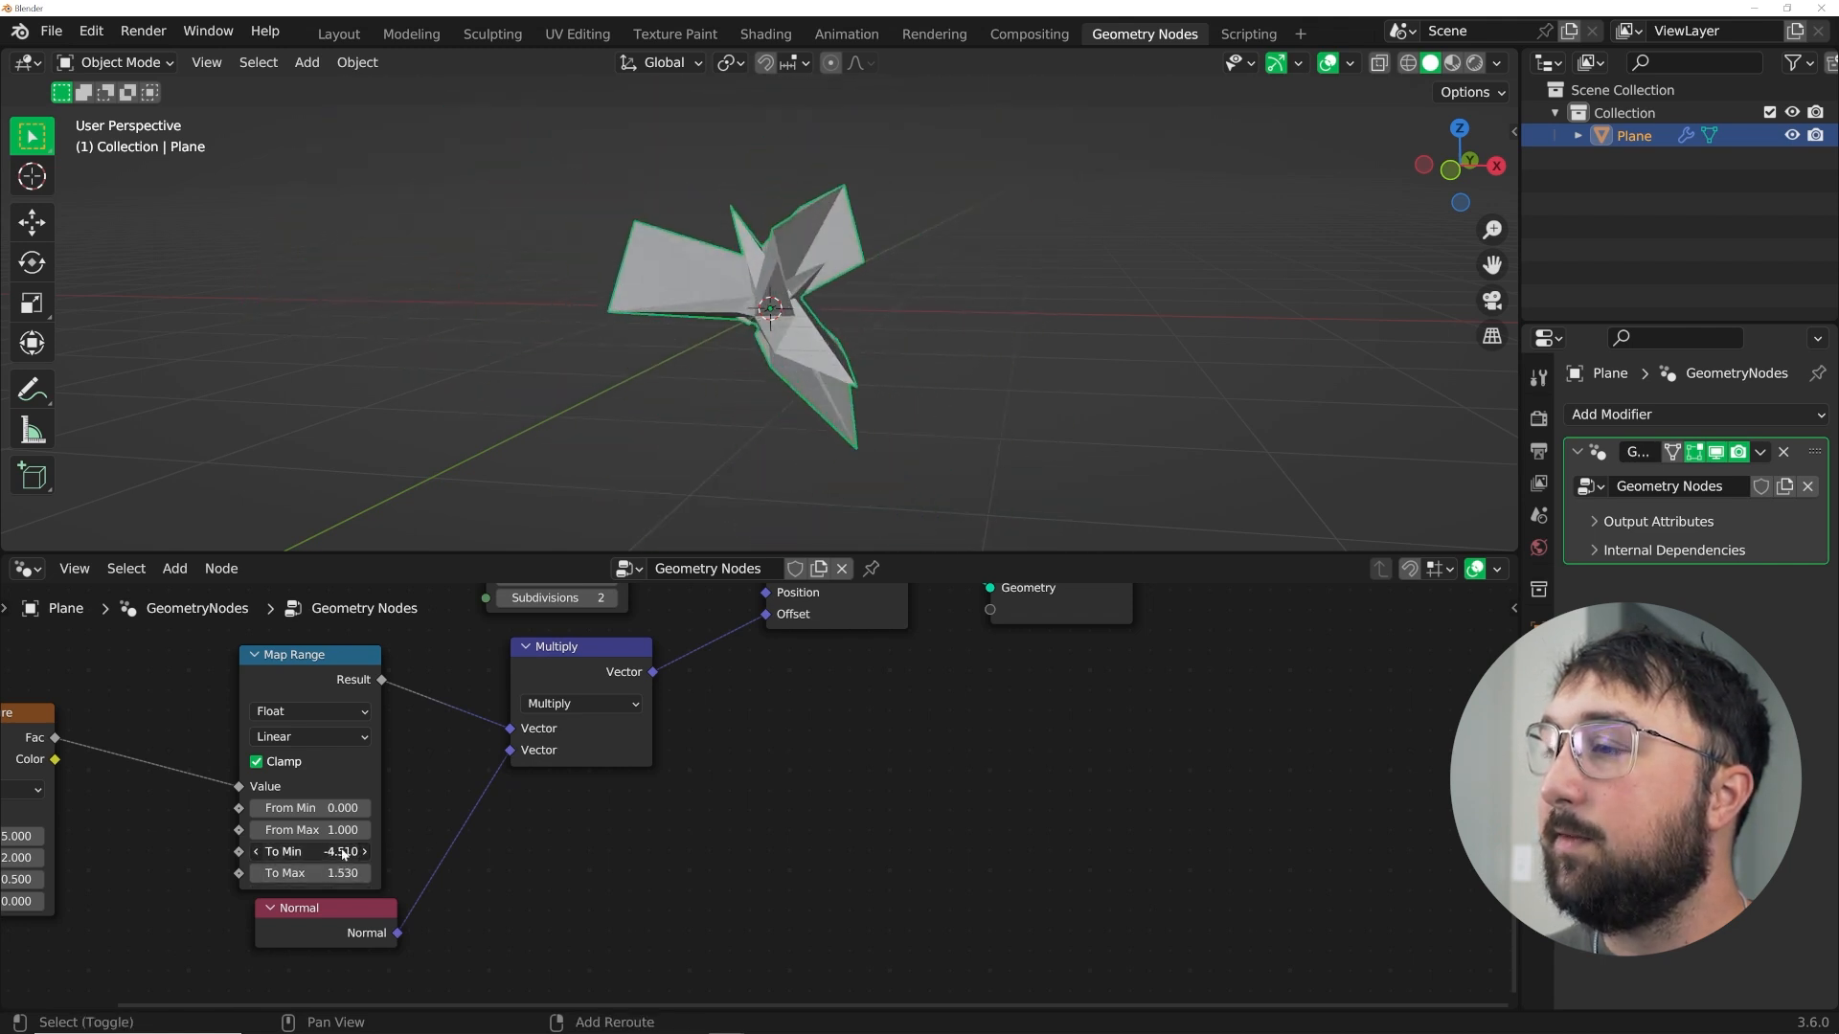
text(1)
key(Return)
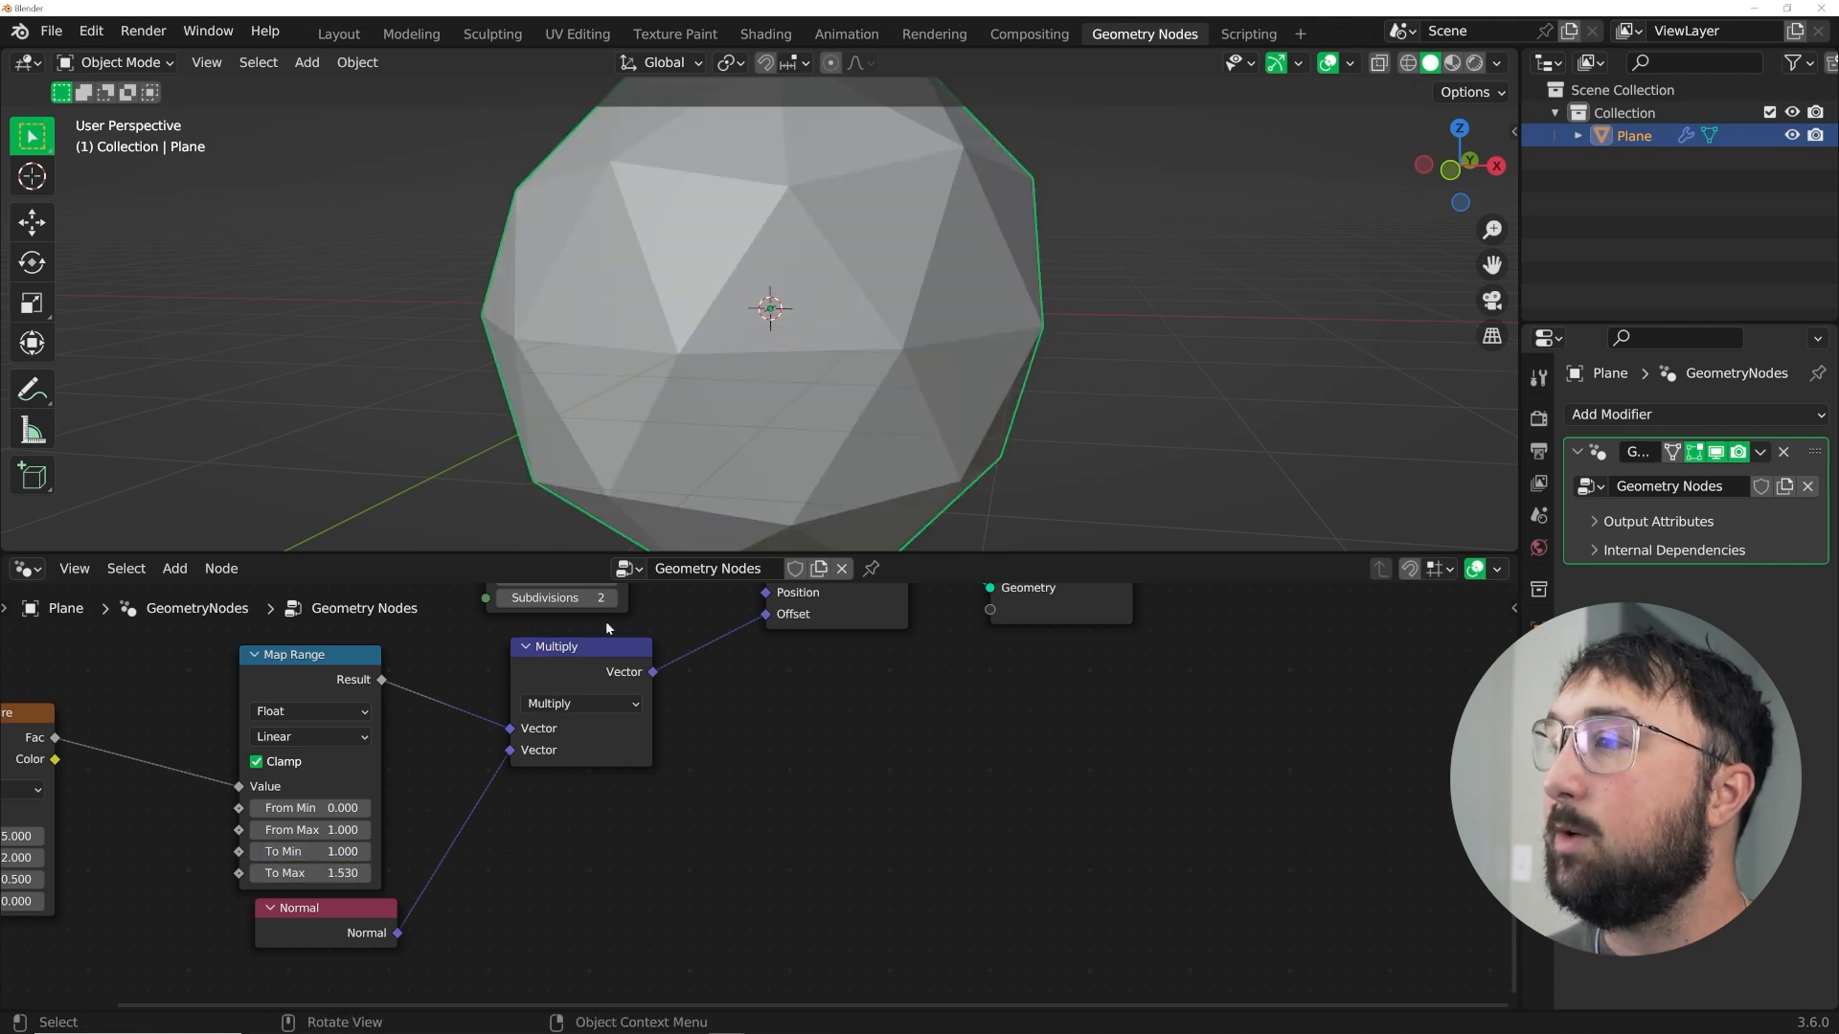
drag(309, 872, 220, 872)
- Duplicate the Multiply node, insert it after Map Range, and set its second vector to about -0.88 on all axes
click(567, 667)
key(shift+d)
click(551, 653)
mouse_move(533, 752)
mouse_down()
mouse_move(636, 752)
mouse_move(382, 751)
mouse_move(774, 751)
mouse_move(536, 752)
mouse_up()
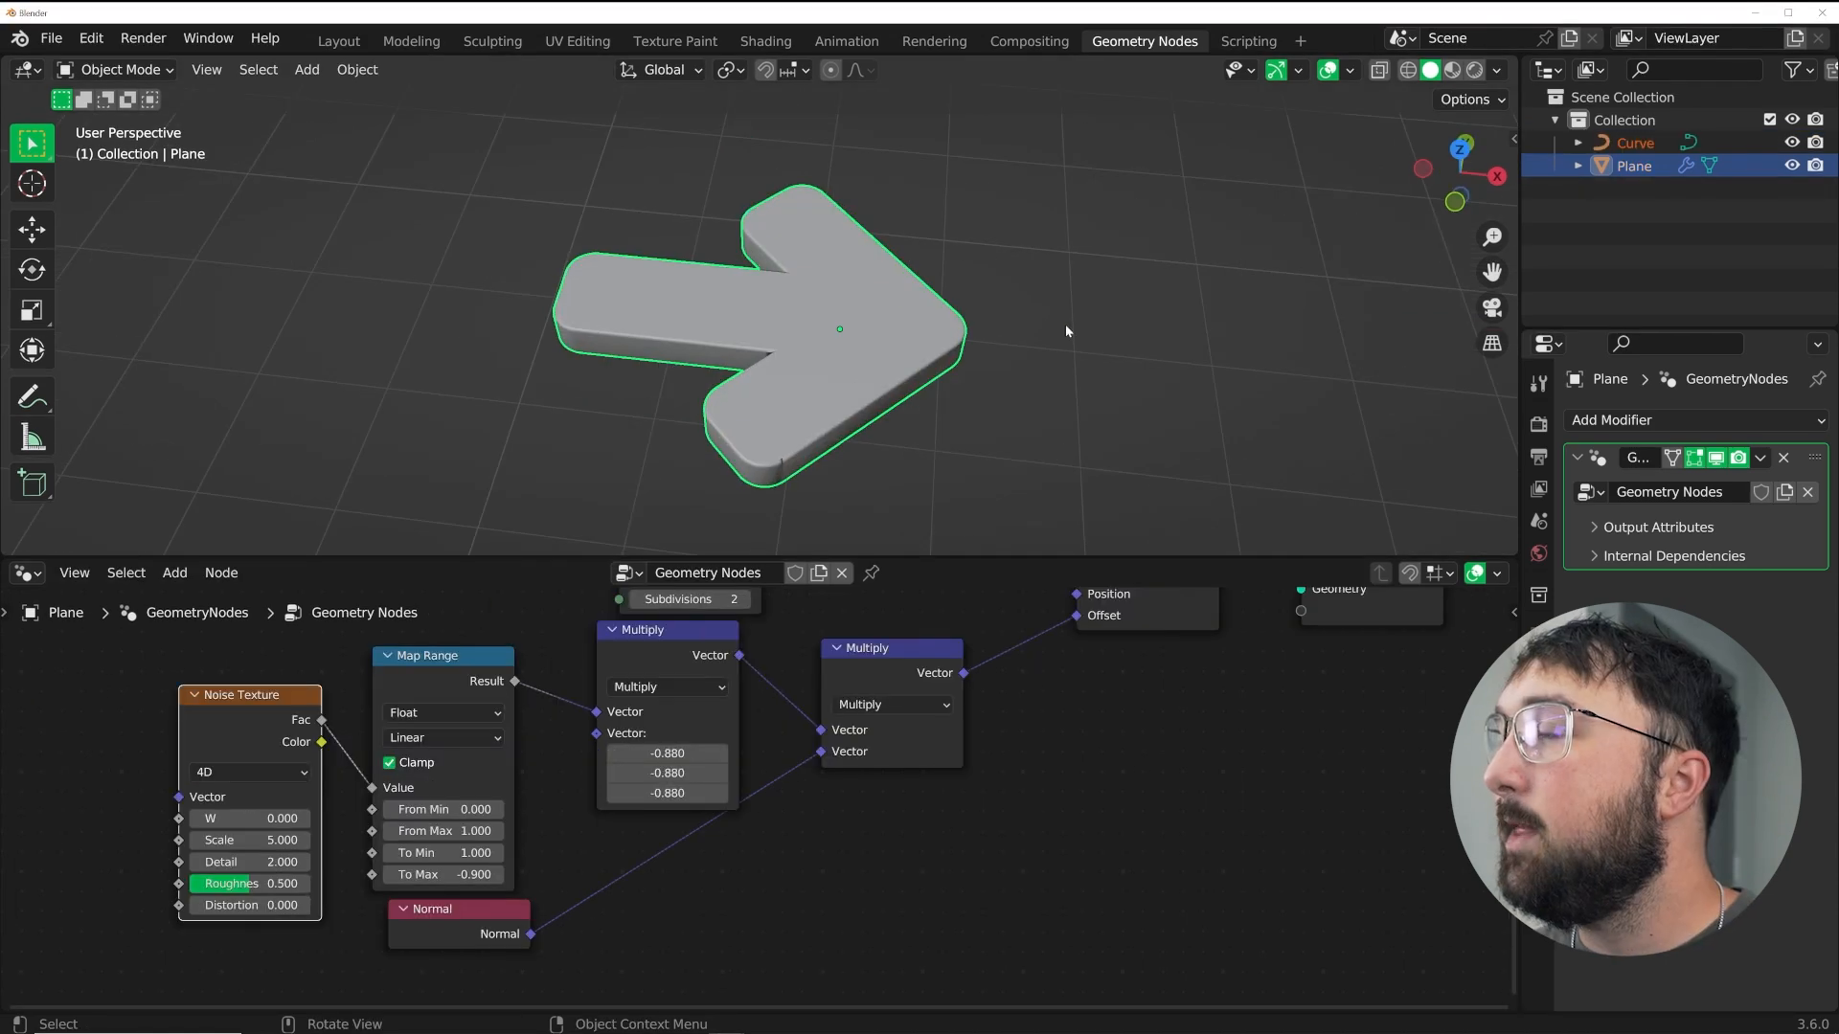
- Insert an Instance on Points node between the Set Position and Group Output nodes
middle_drag(1065, 323, 776, 331)
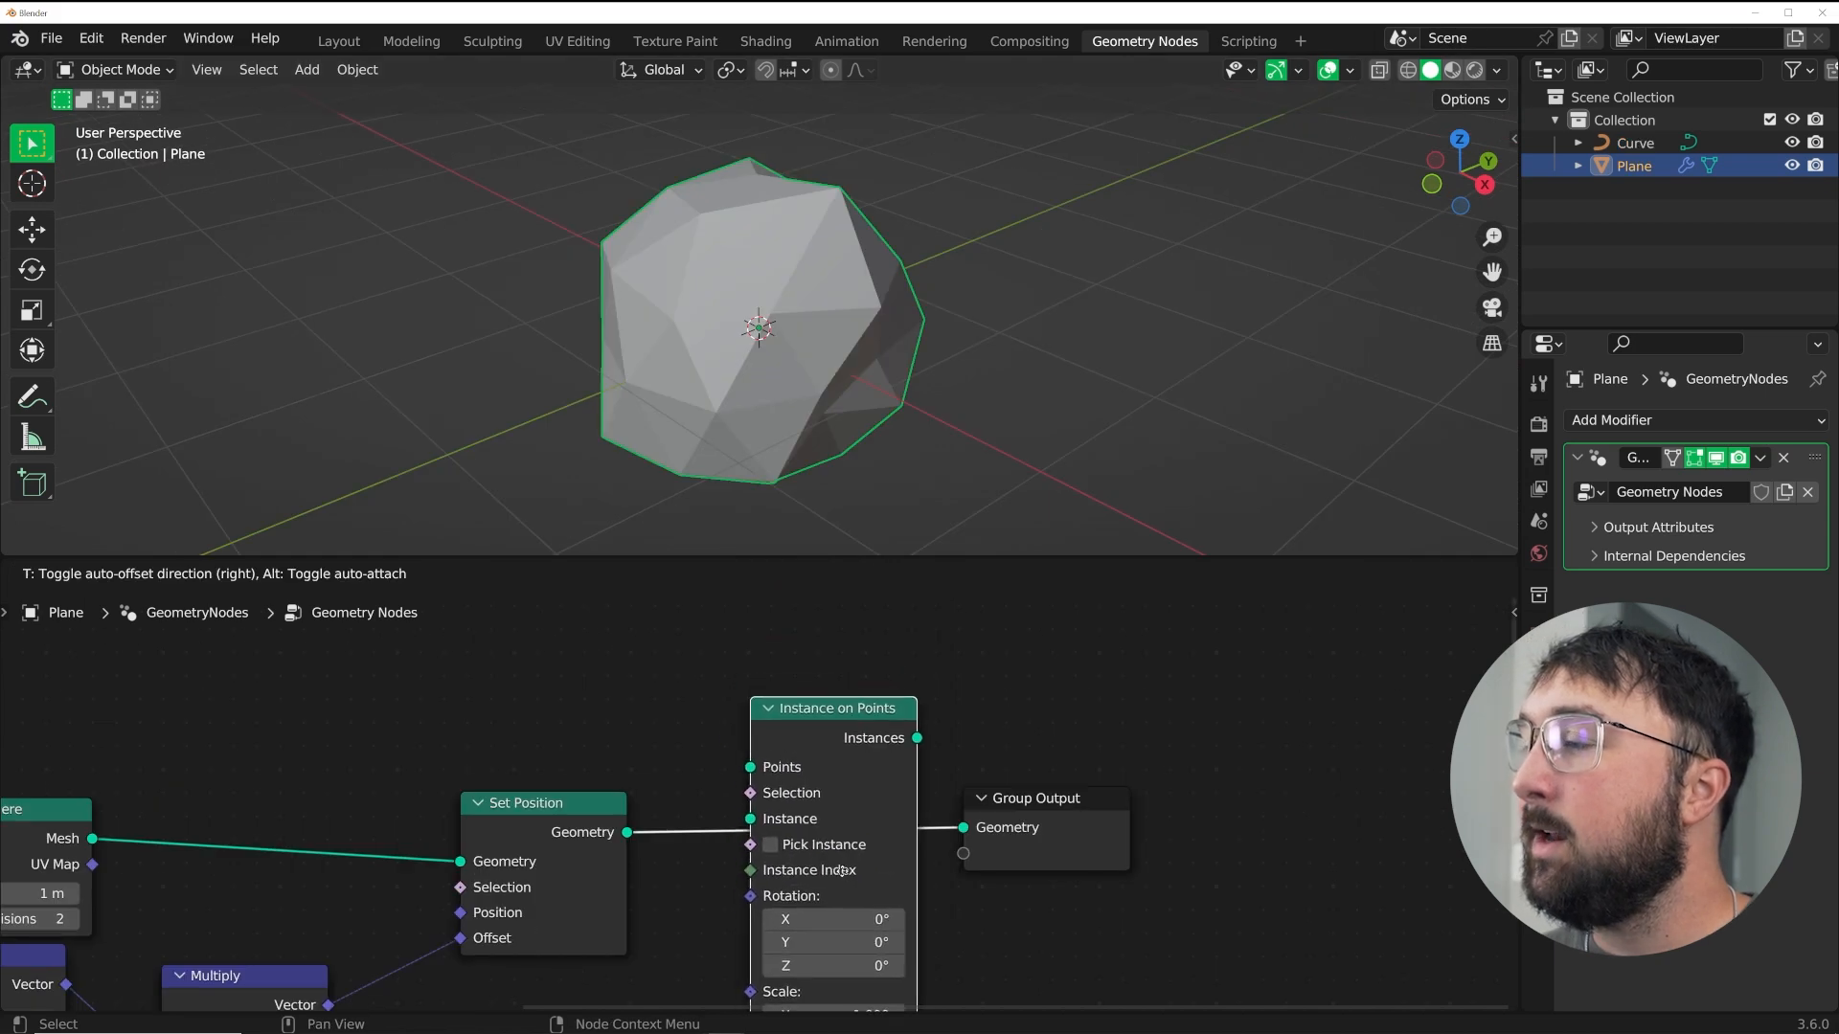
click(738, 778)
middle_drag(738, 777, 739, 737)
drag(826, 705, 830, 744)
middle_drag(824, 742, 816, 693)
- Bring the arrow curve into the node tree as an Object Info node and connect its Geometry to the Instance input
drag(1626, 144, 551, 879)
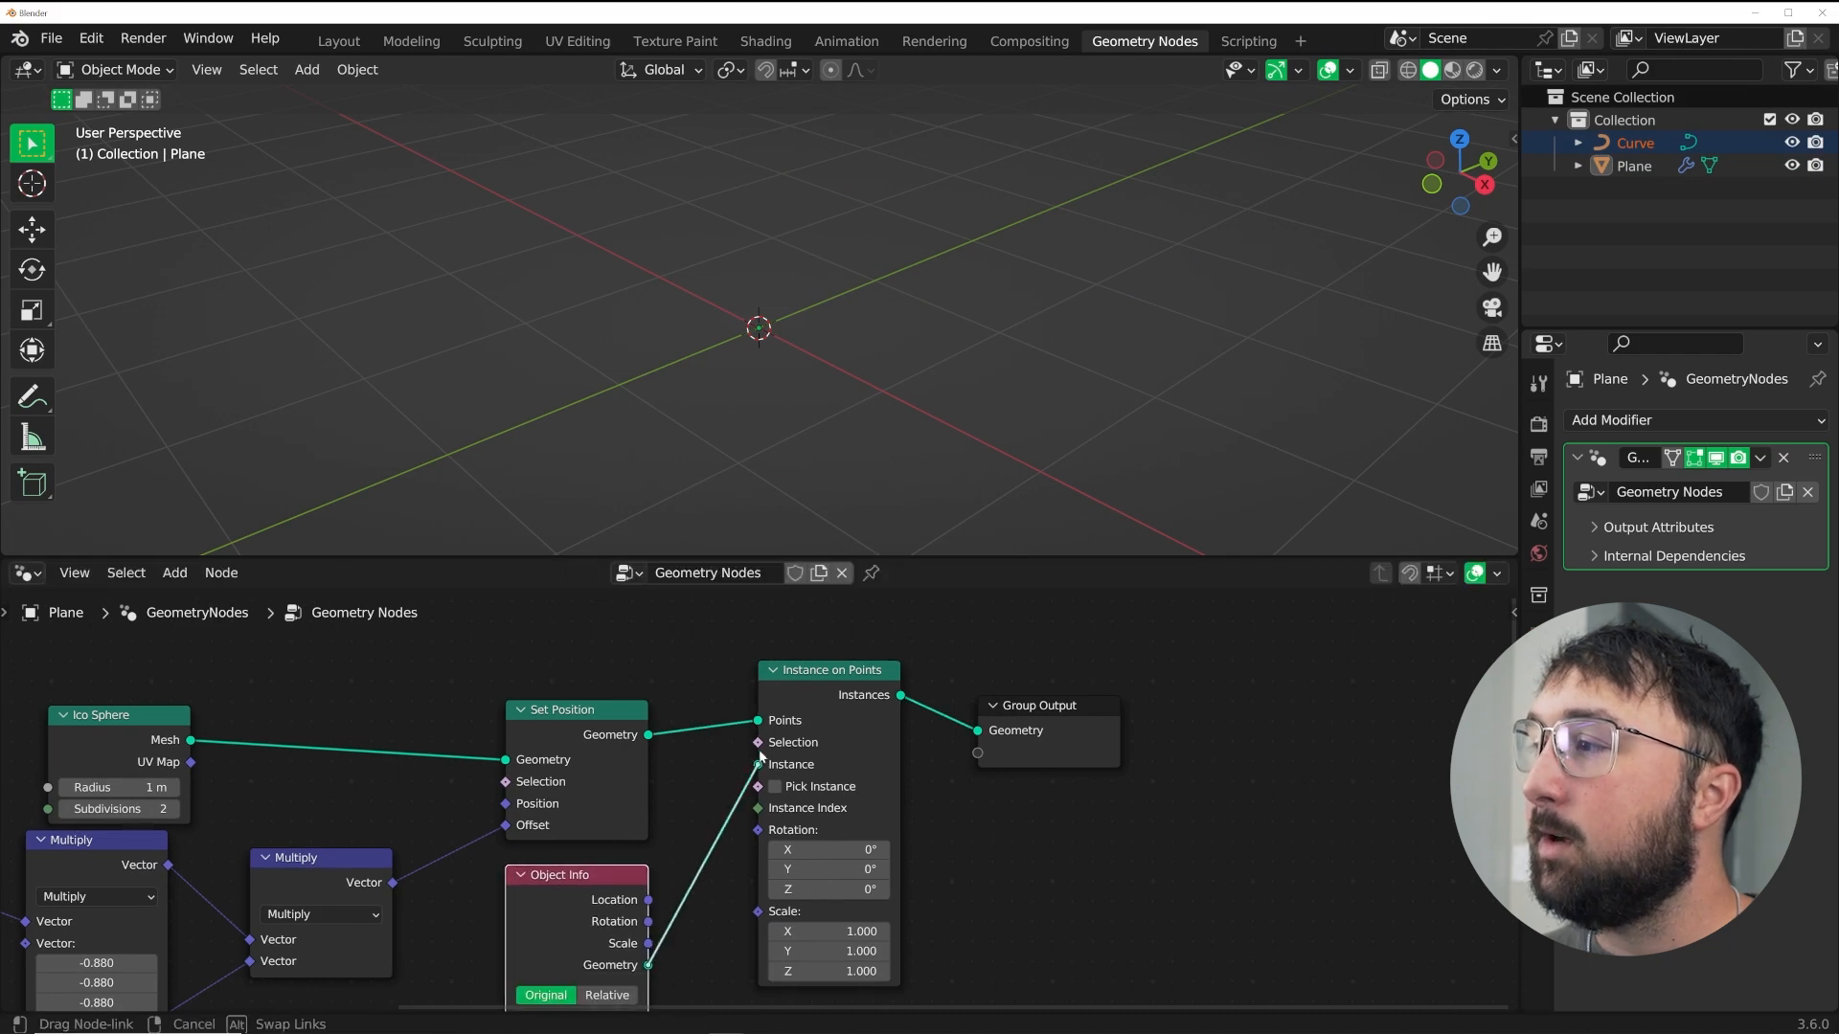
drag(756, 765, 758, 764)
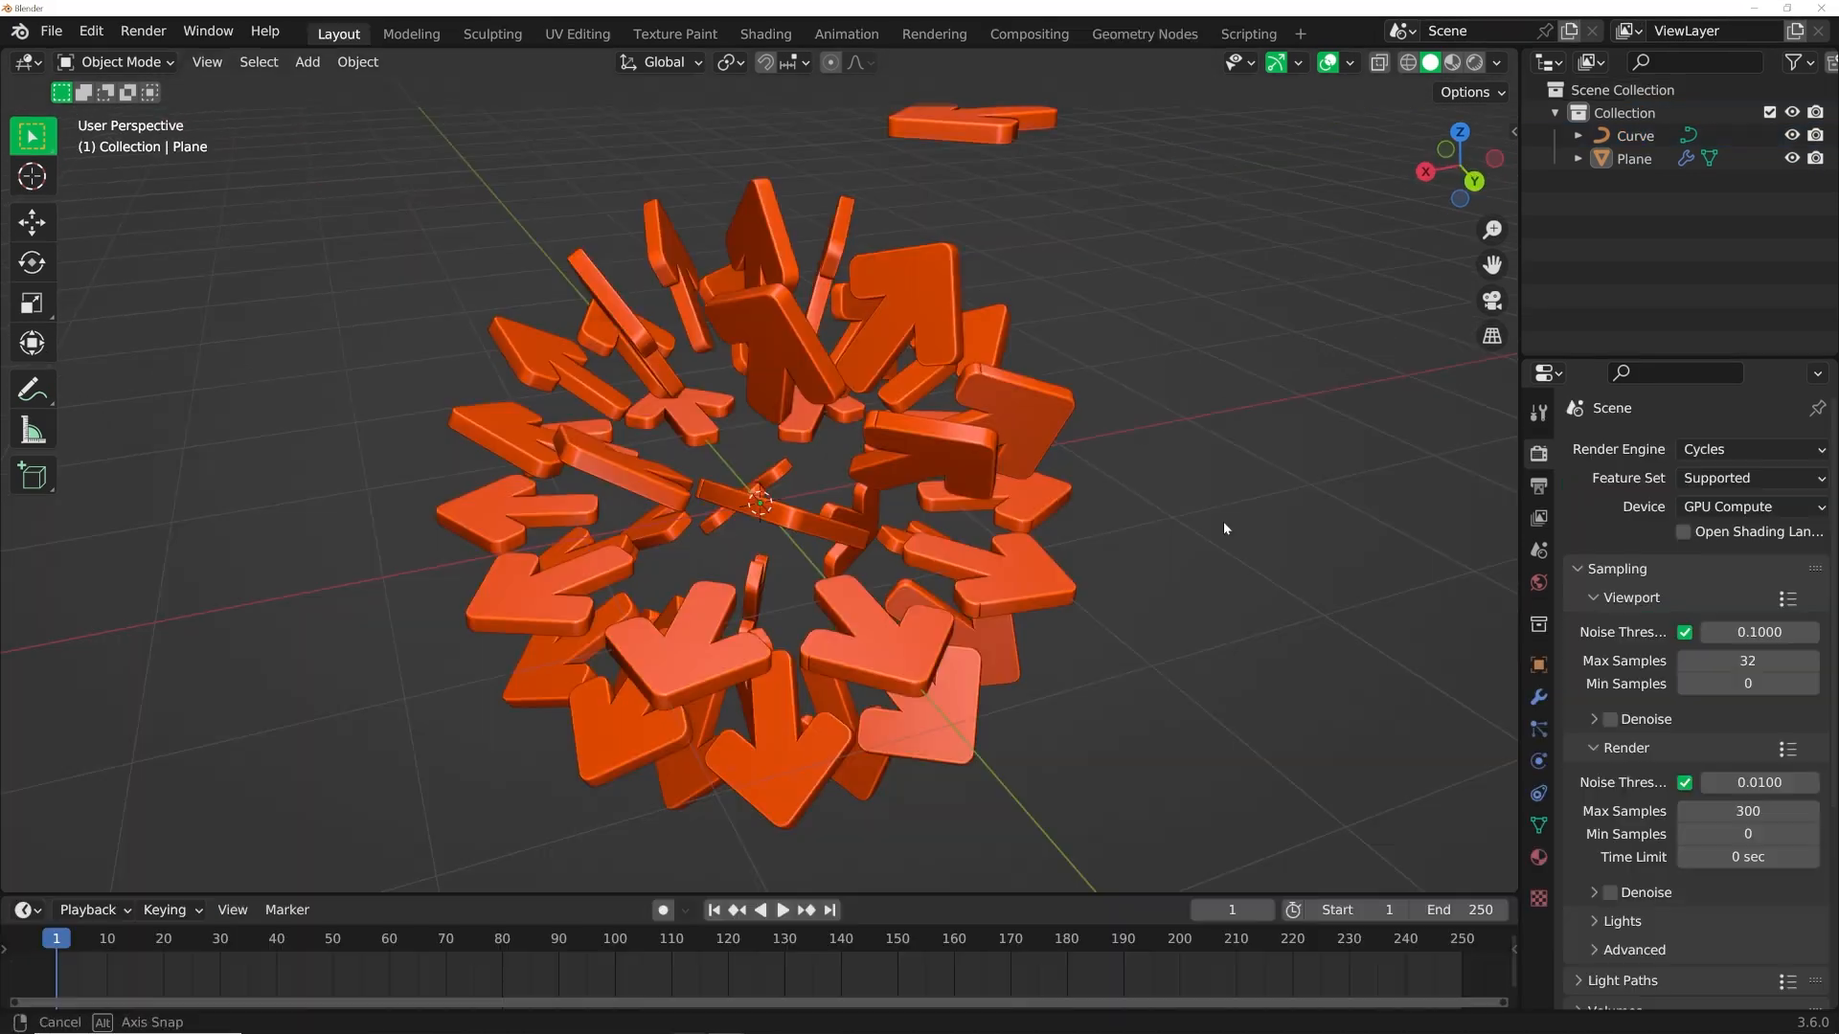
- Try rotating the arrow instances on all three axes and reset their rotation to 0
middle_drag(1222, 521, 1055, 624)
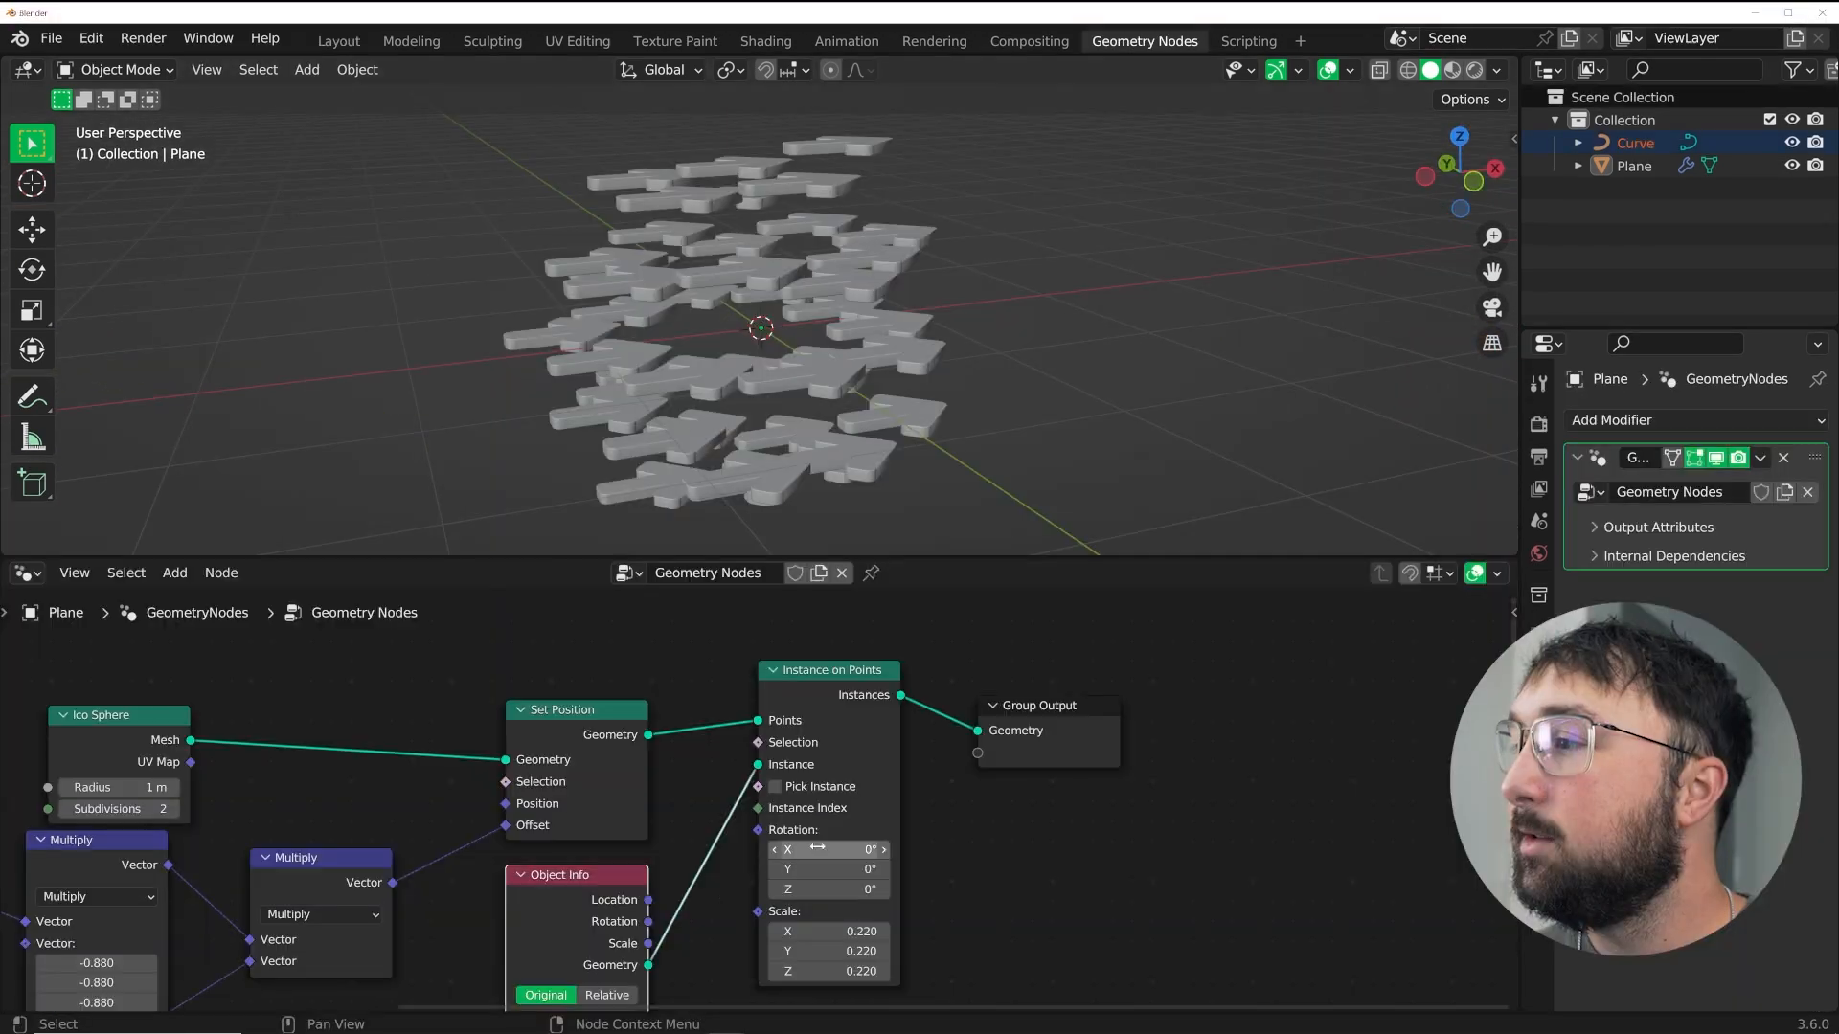
drag(817, 847, 757, 890)
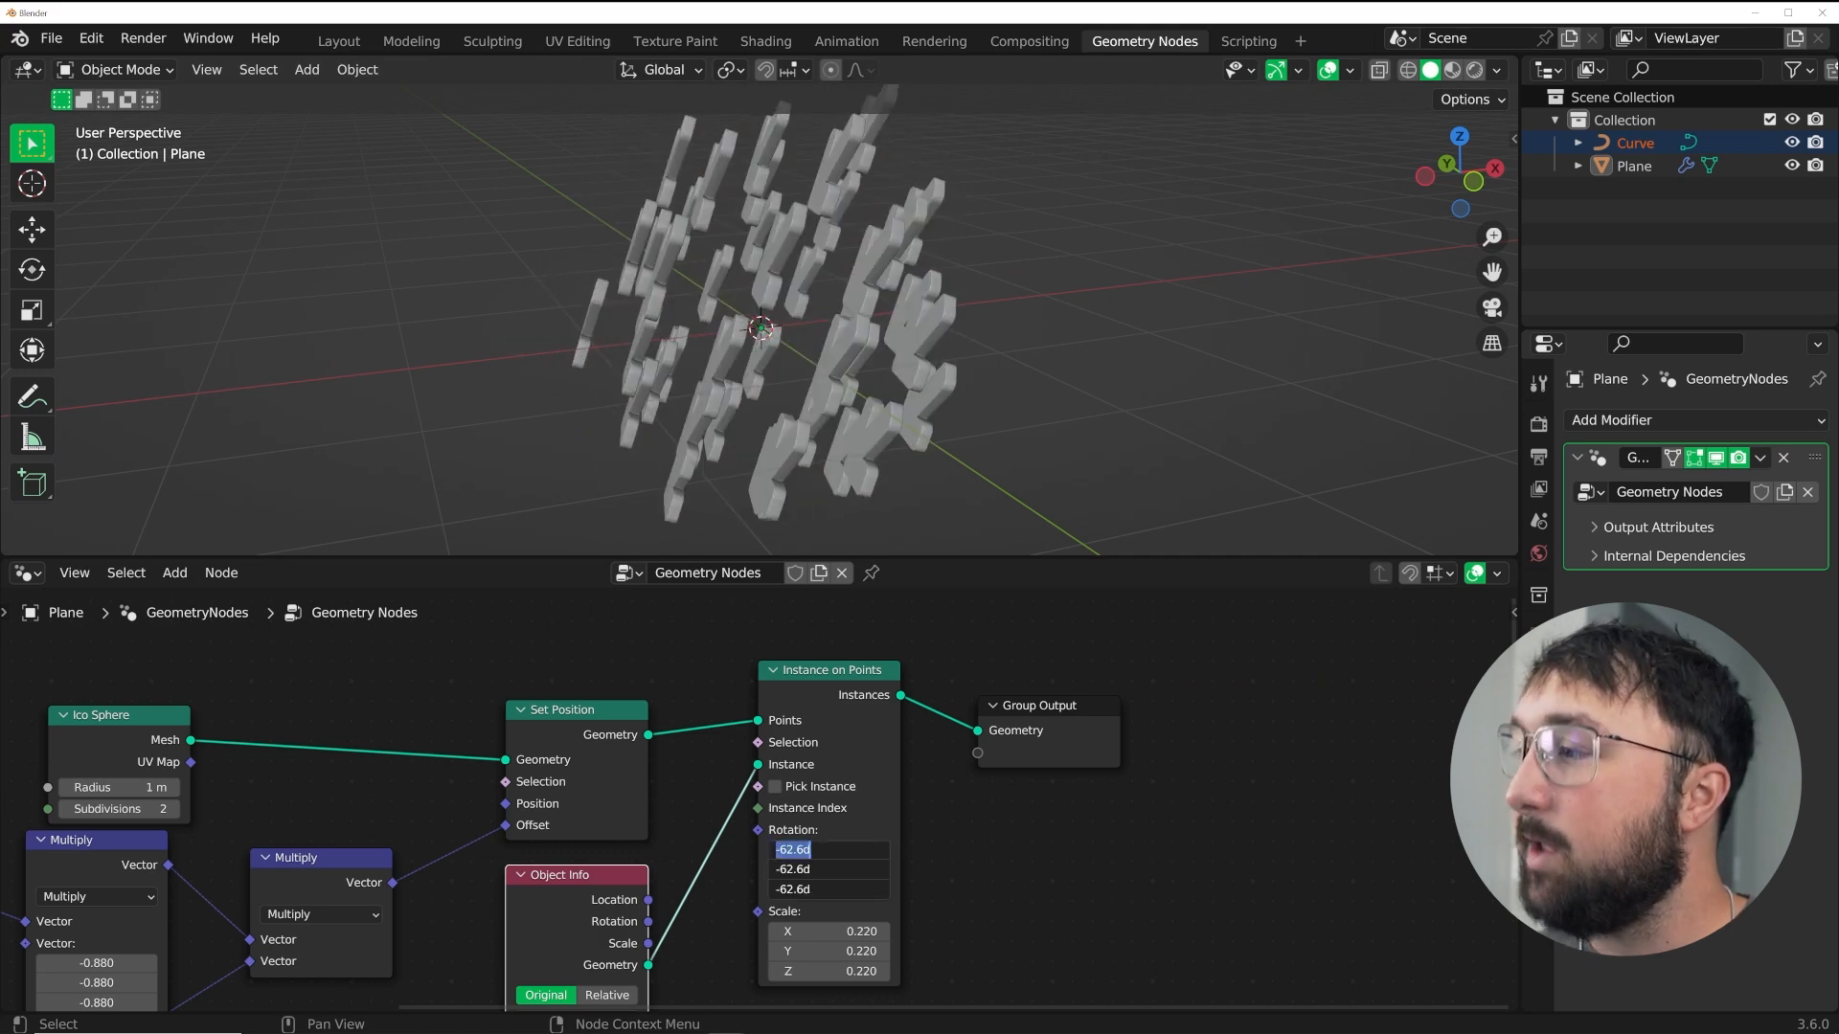
text(0)
key(Return)
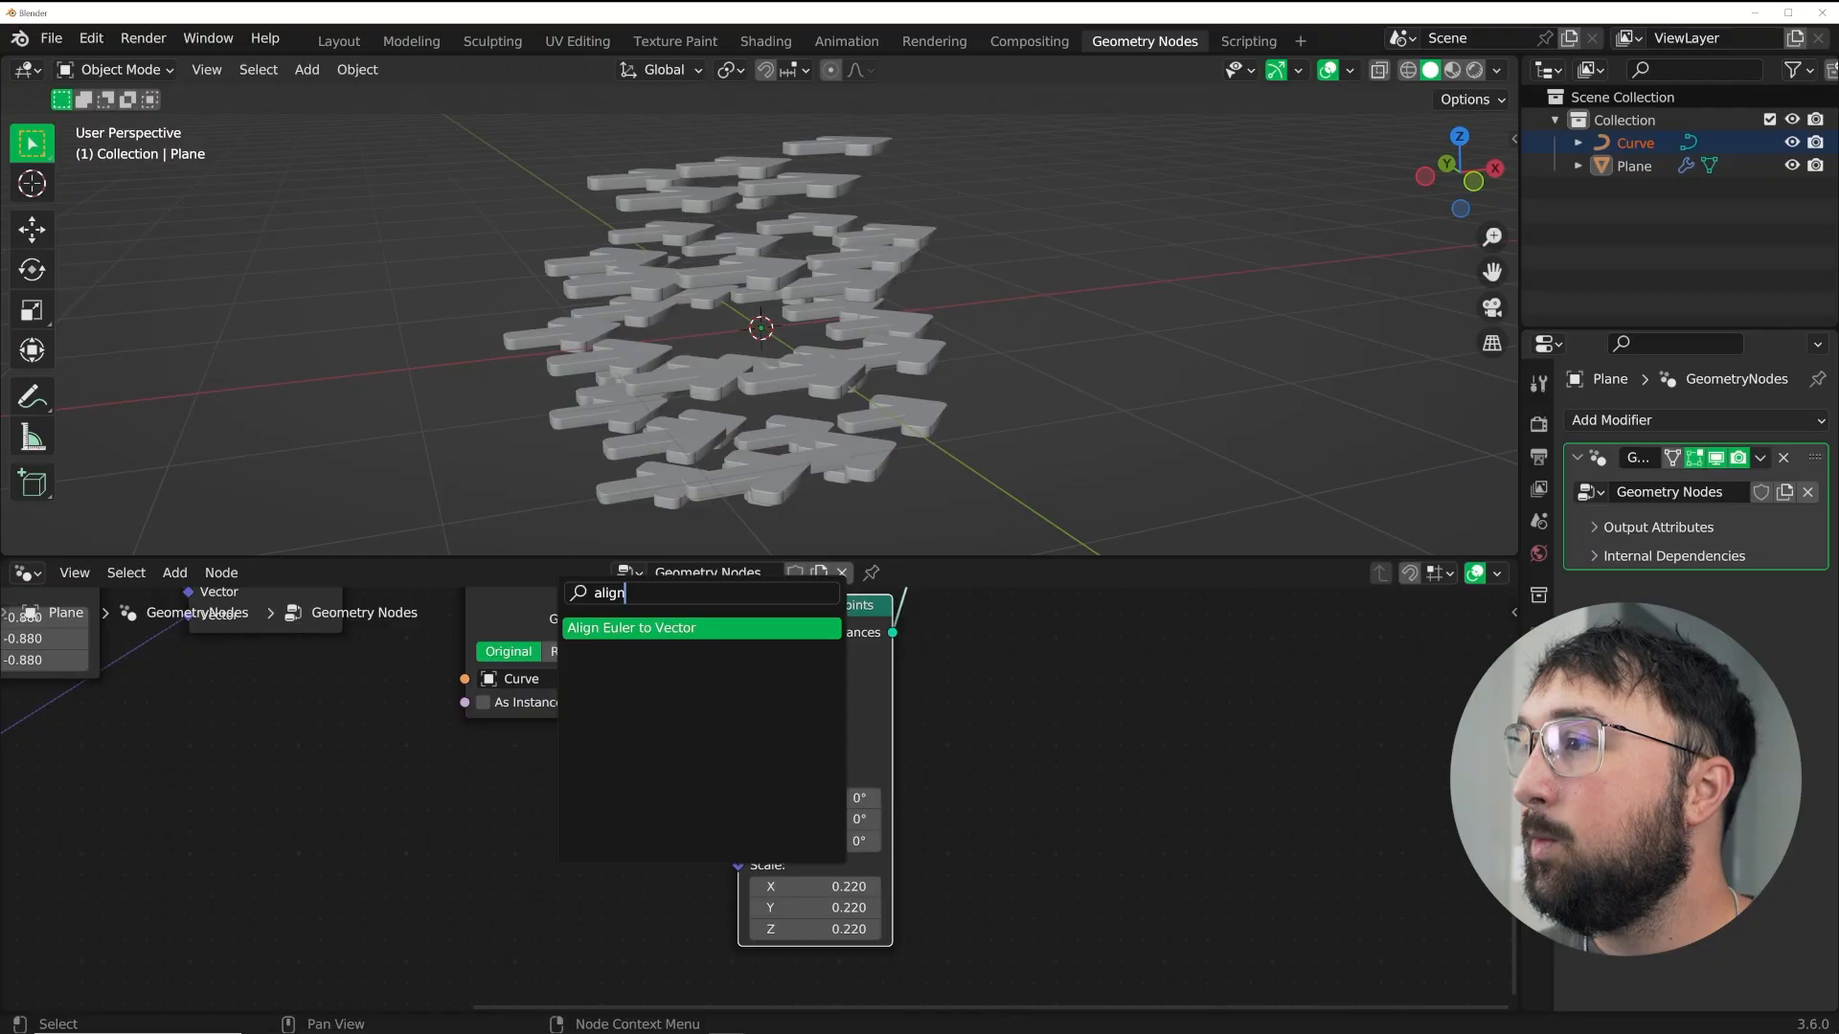
- Add an Align Euler to Vector node, feed it the Normal, and connect its Rotation to Instance on Points
key(Return)
click(470, 820)
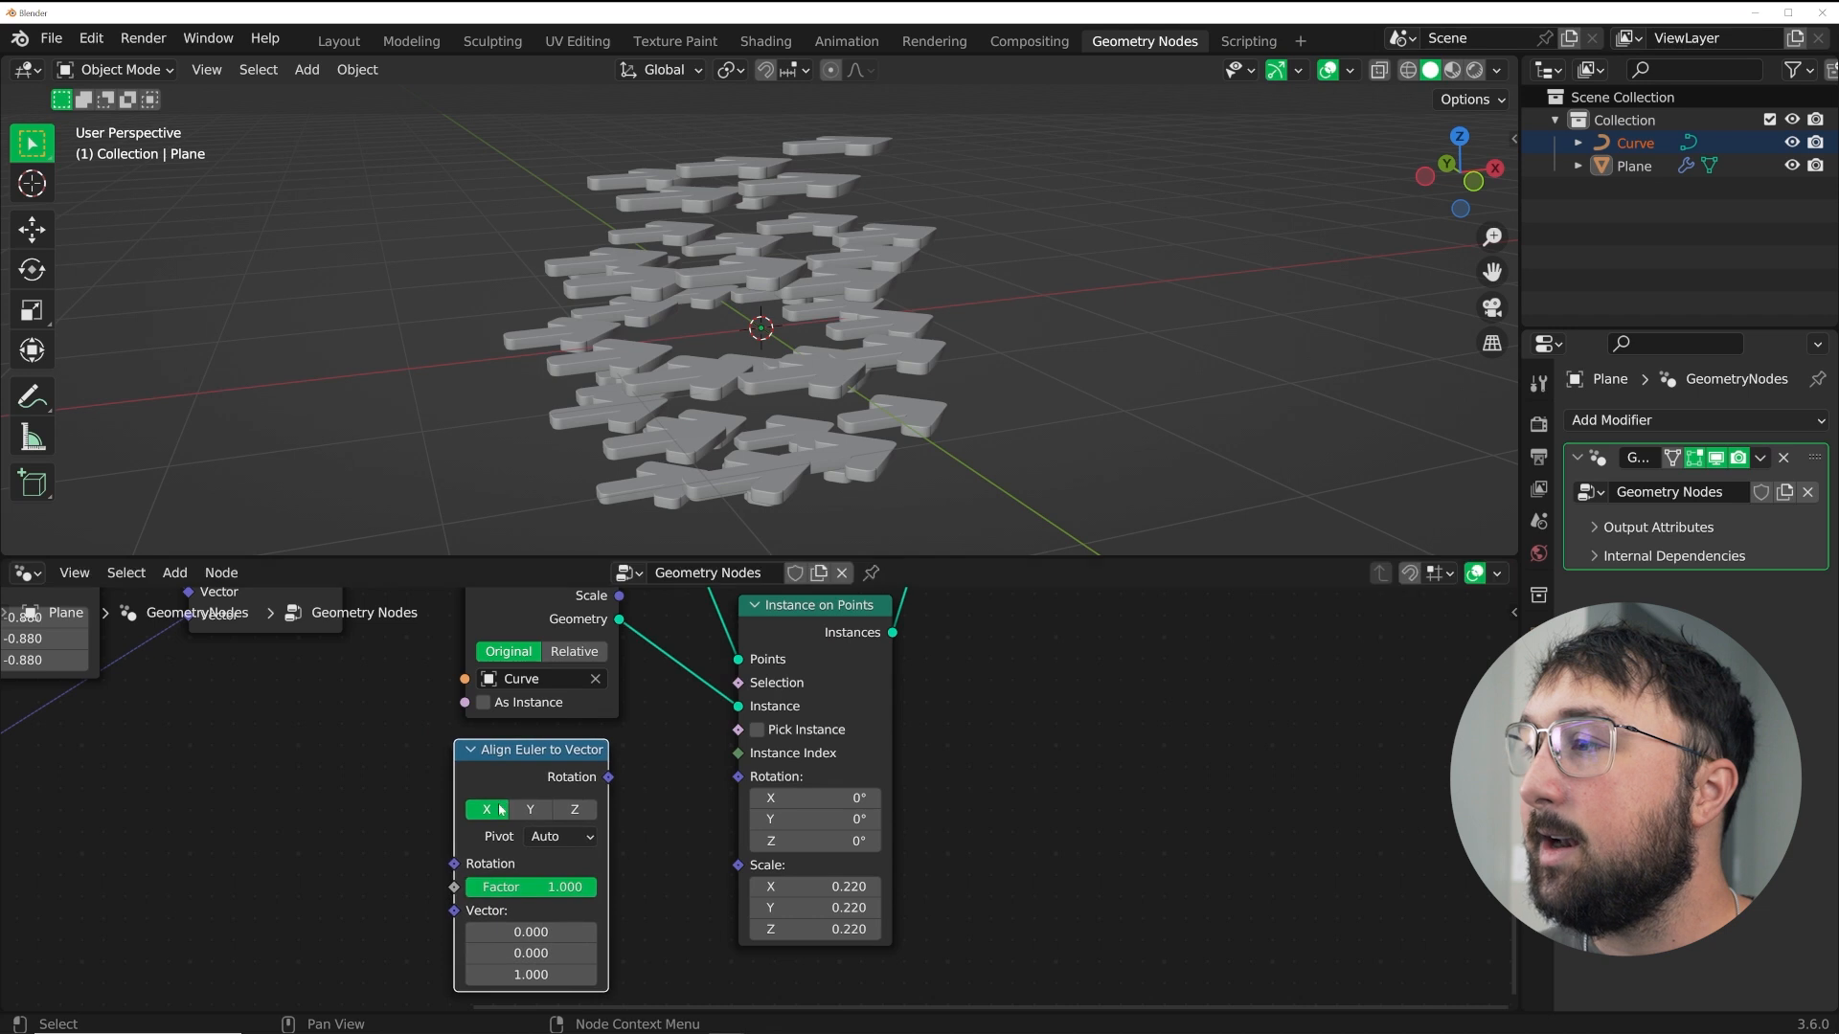
scroll(990, 646, down, 1)
drag(106, 778, 553, 845)
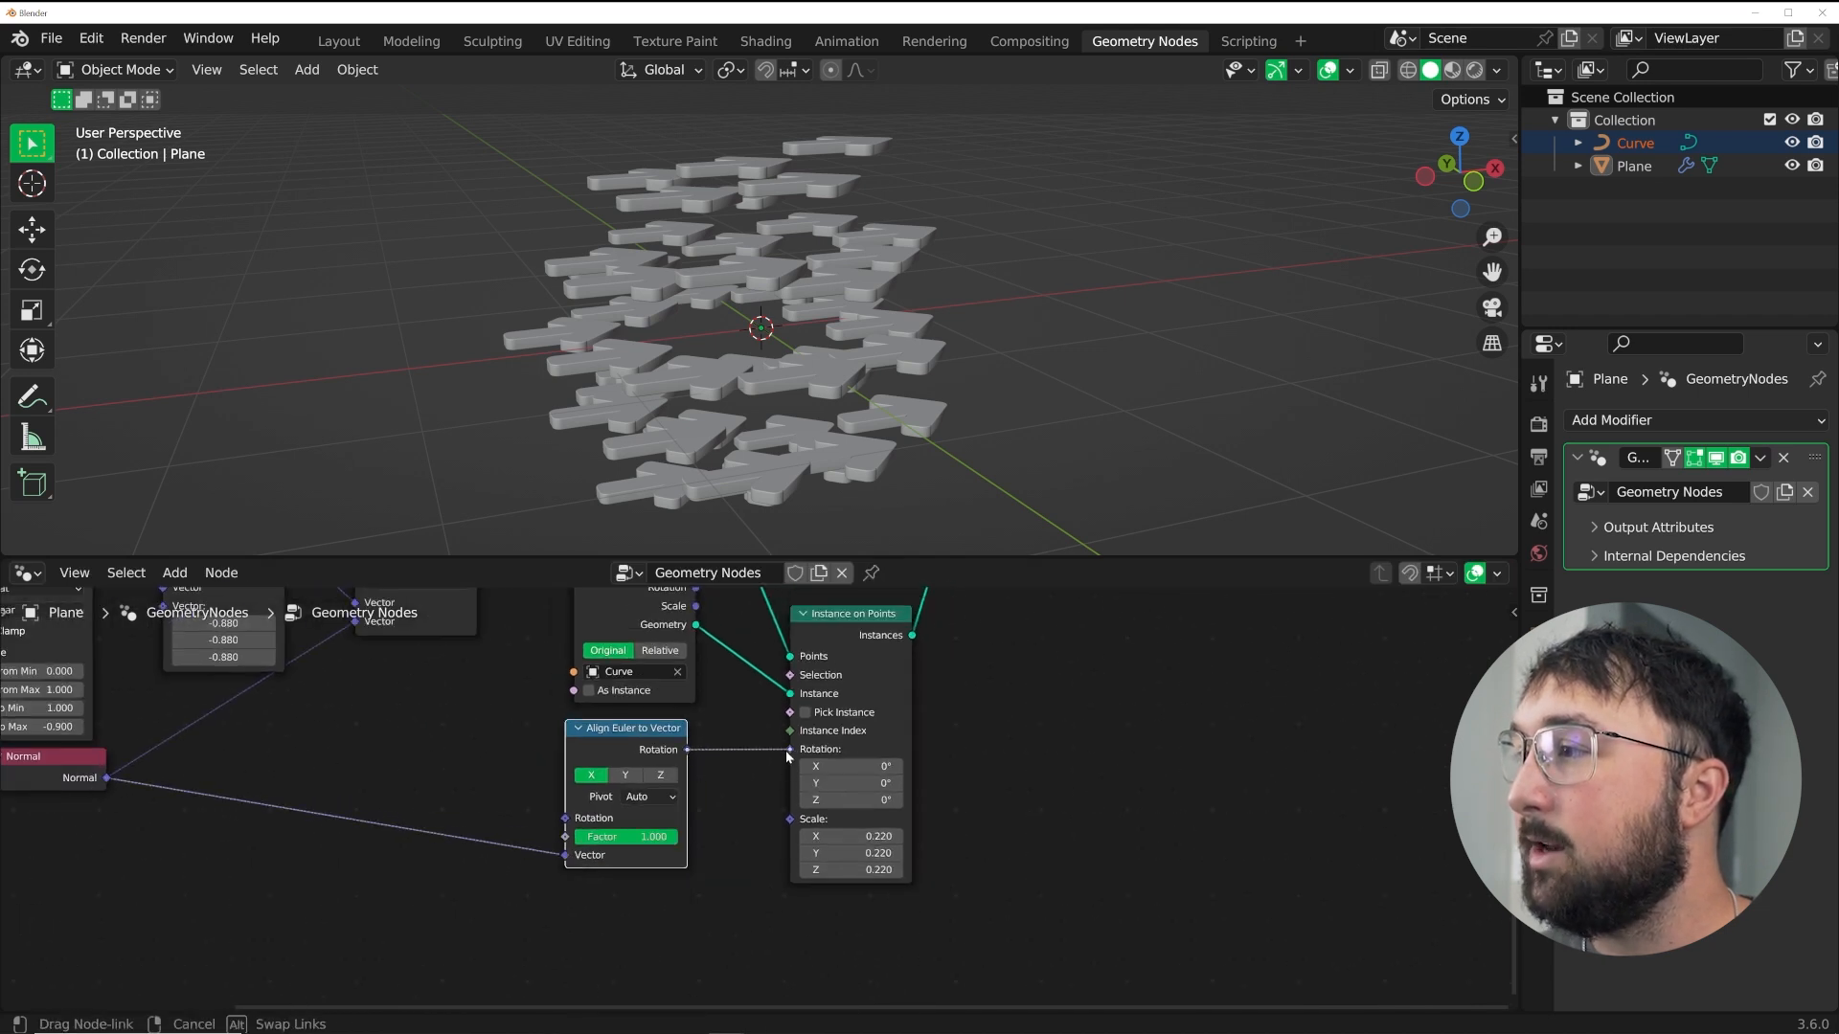
drag(786, 751, 788, 750)
- Cut the link from the Multiply node to the Set Position node's Offset
middle_drag(795, 422, 944, 411)
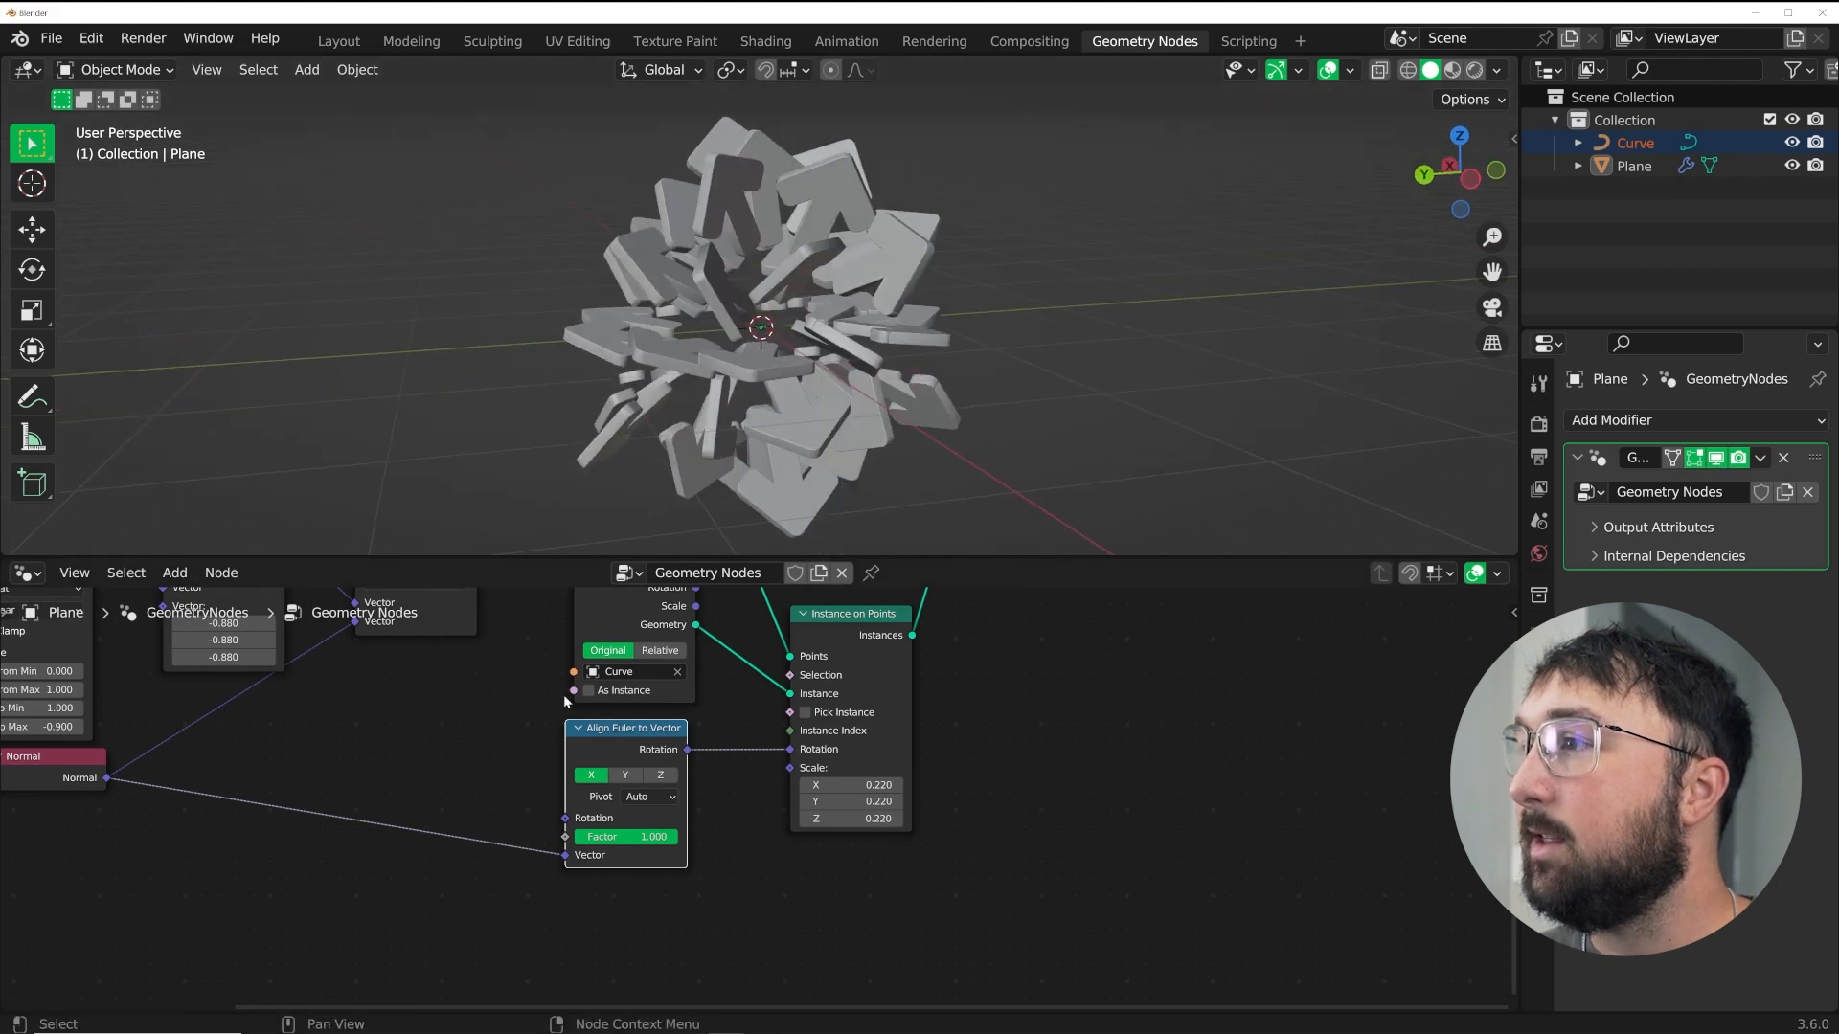
middle_drag(585, 671, 548, 841)
ctrl+right_drag(483, 670, 497, 787)
middle_drag(603, 834, 605, 684)
- Set the Align Euler to Vector axis to Z and examine the arrow sphere from several angles
middle_drag(781, 337, 694, 320)
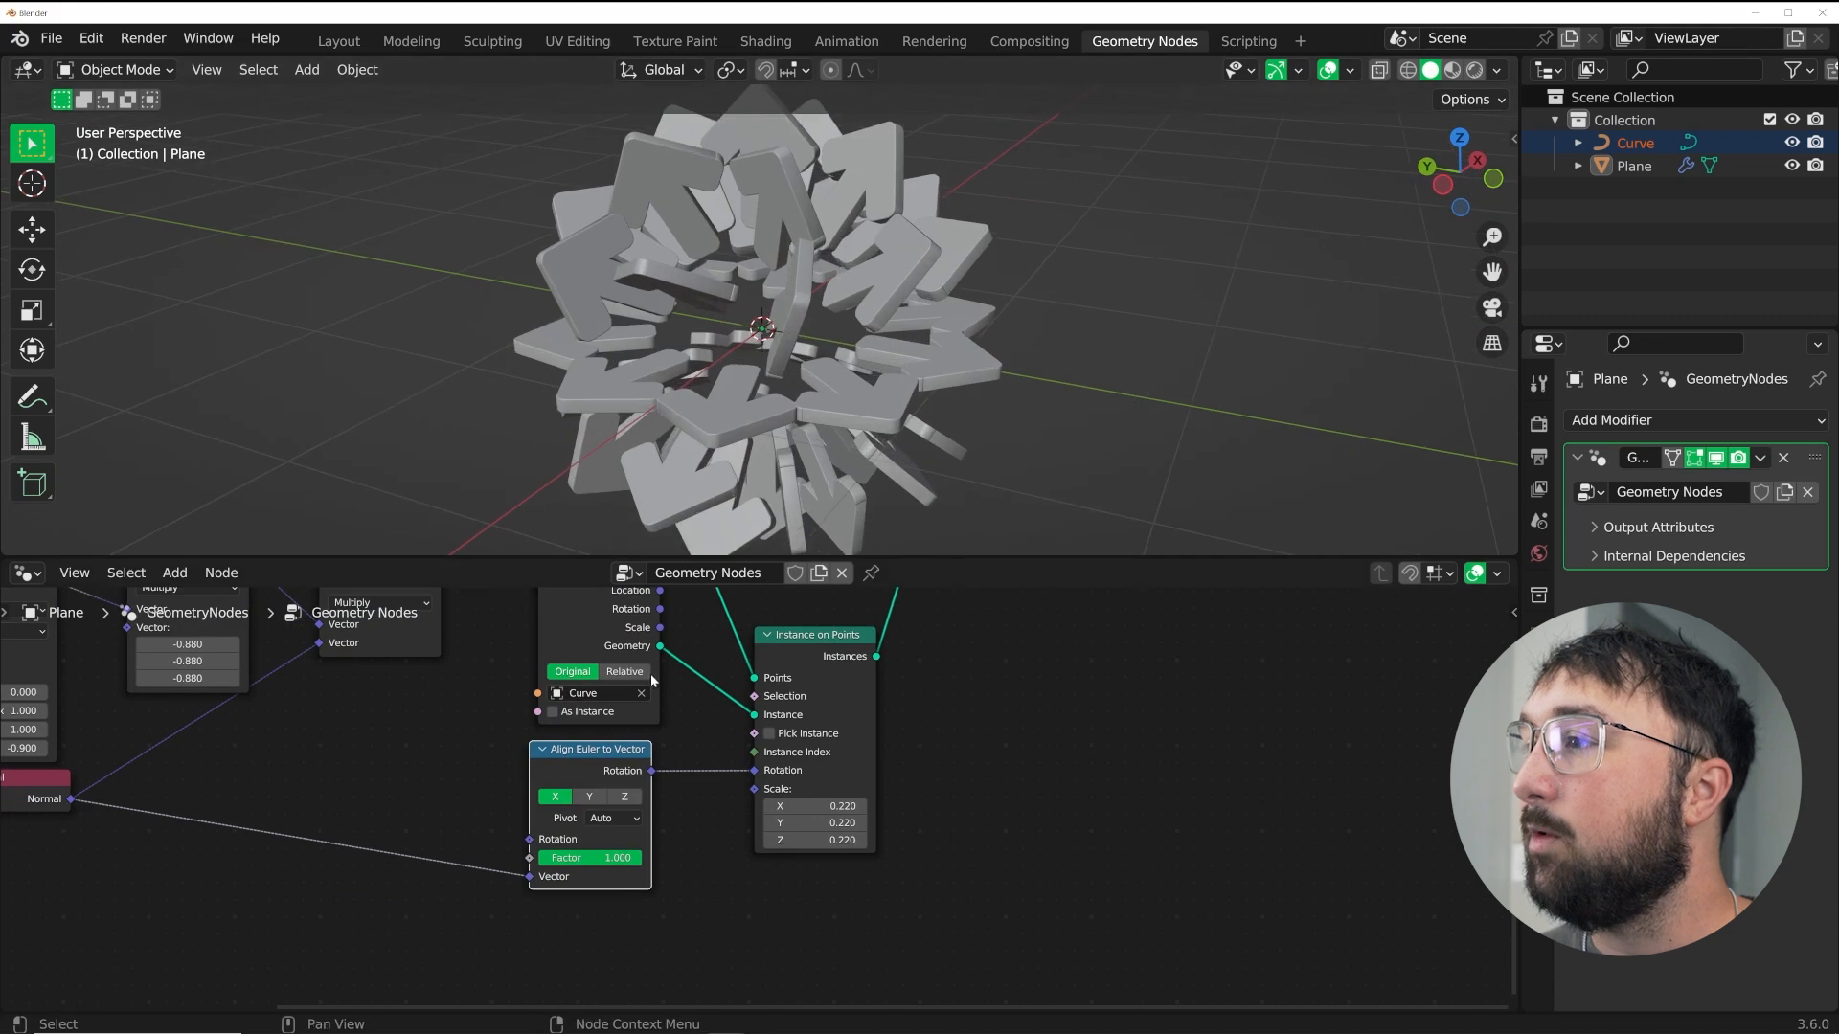
click(590, 798)
click(626, 798)
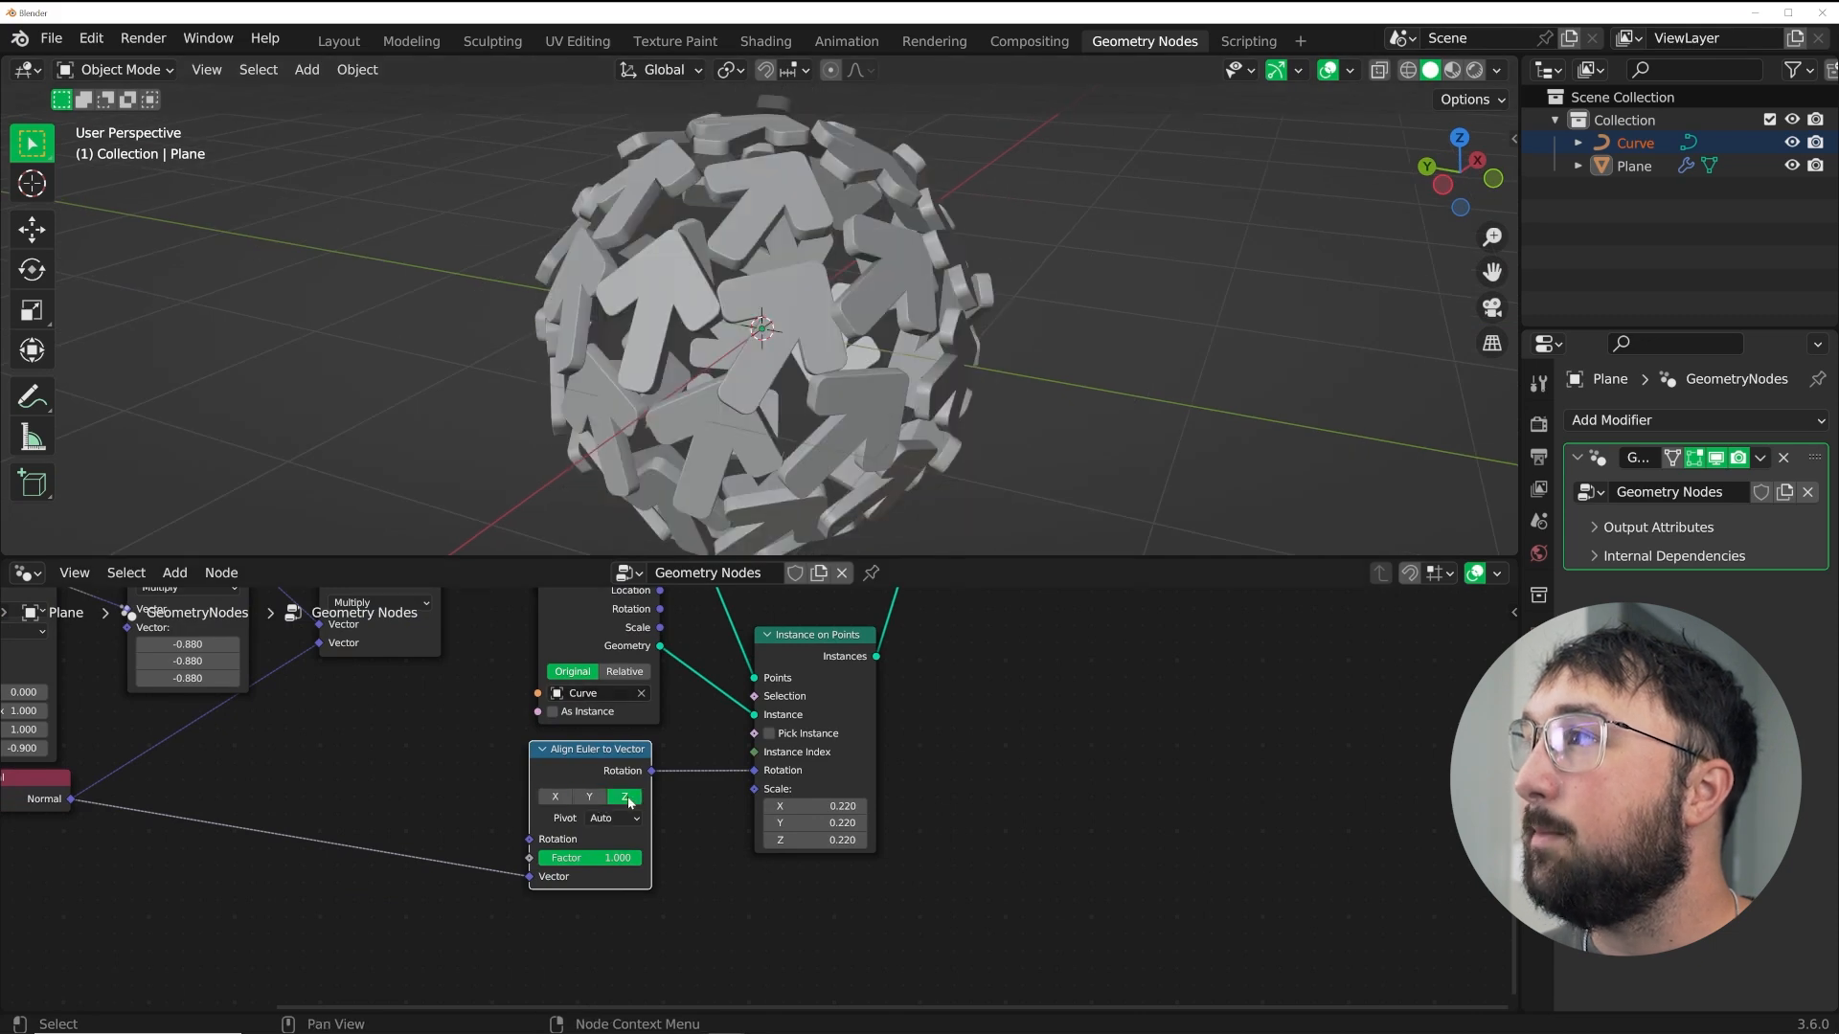
middle_drag(883, 323, 889, 284)
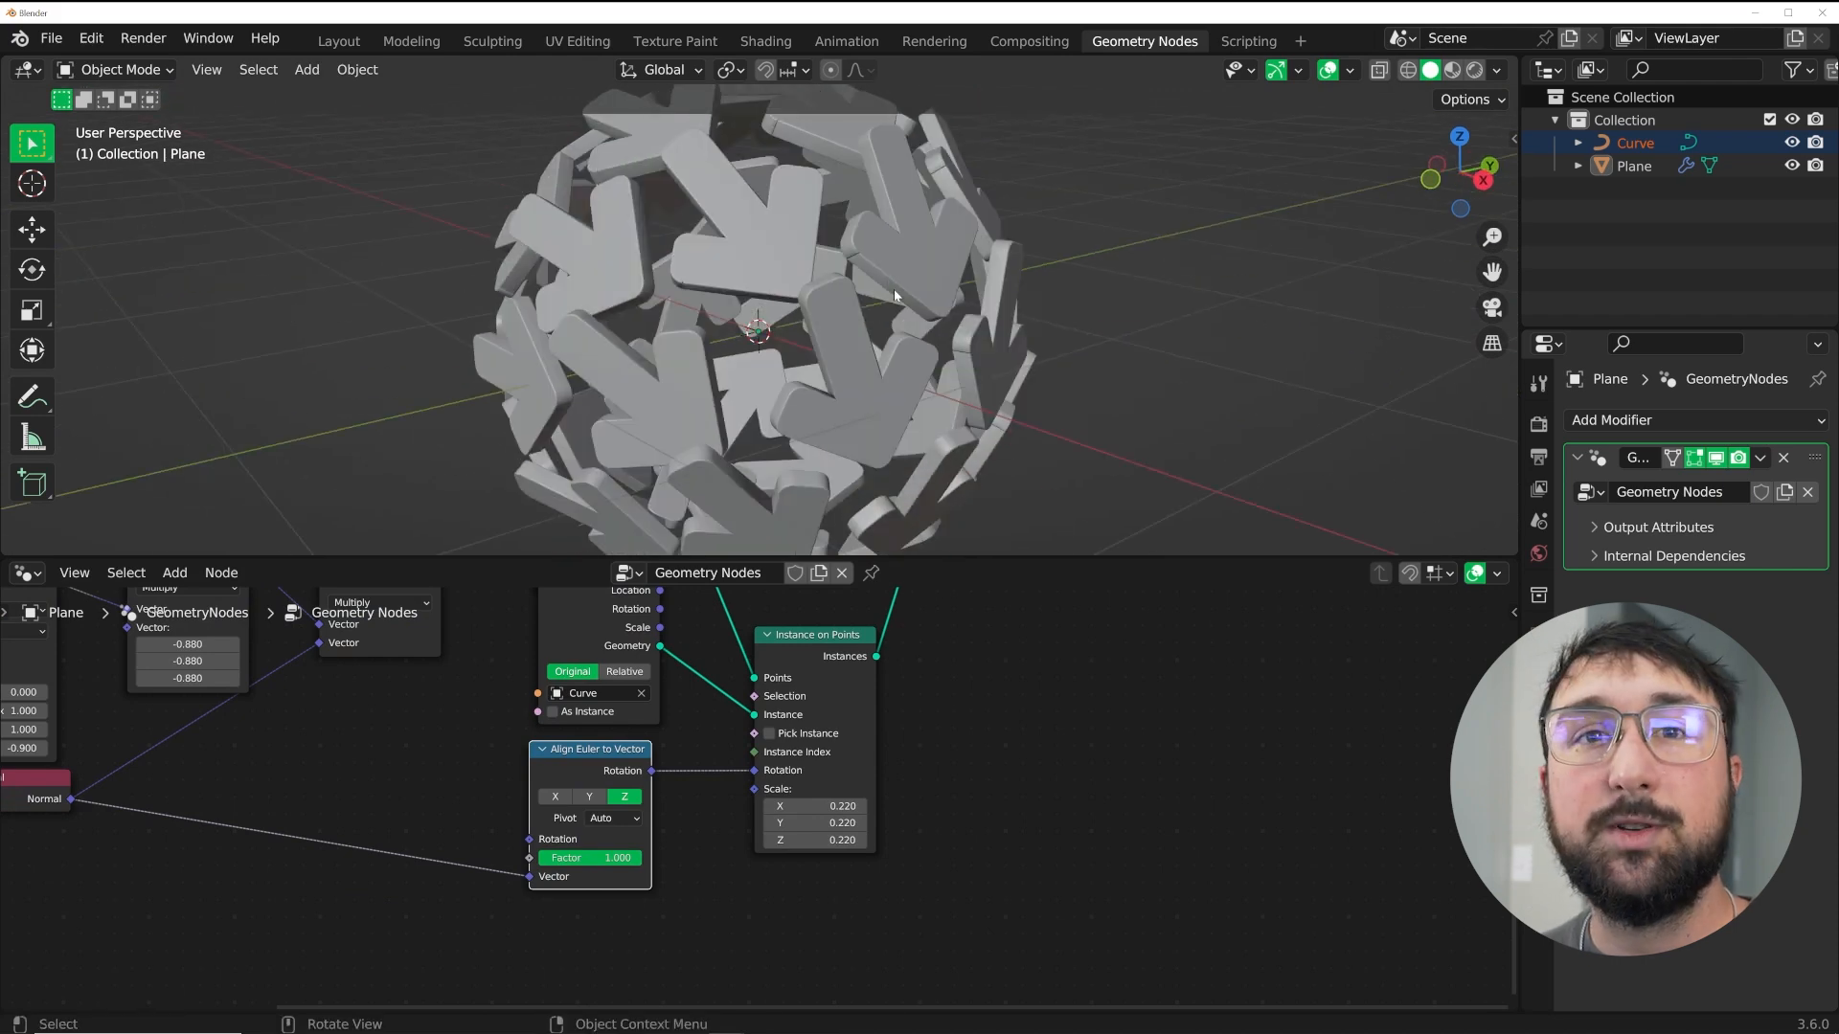
scroll(894, 289, down, 5)
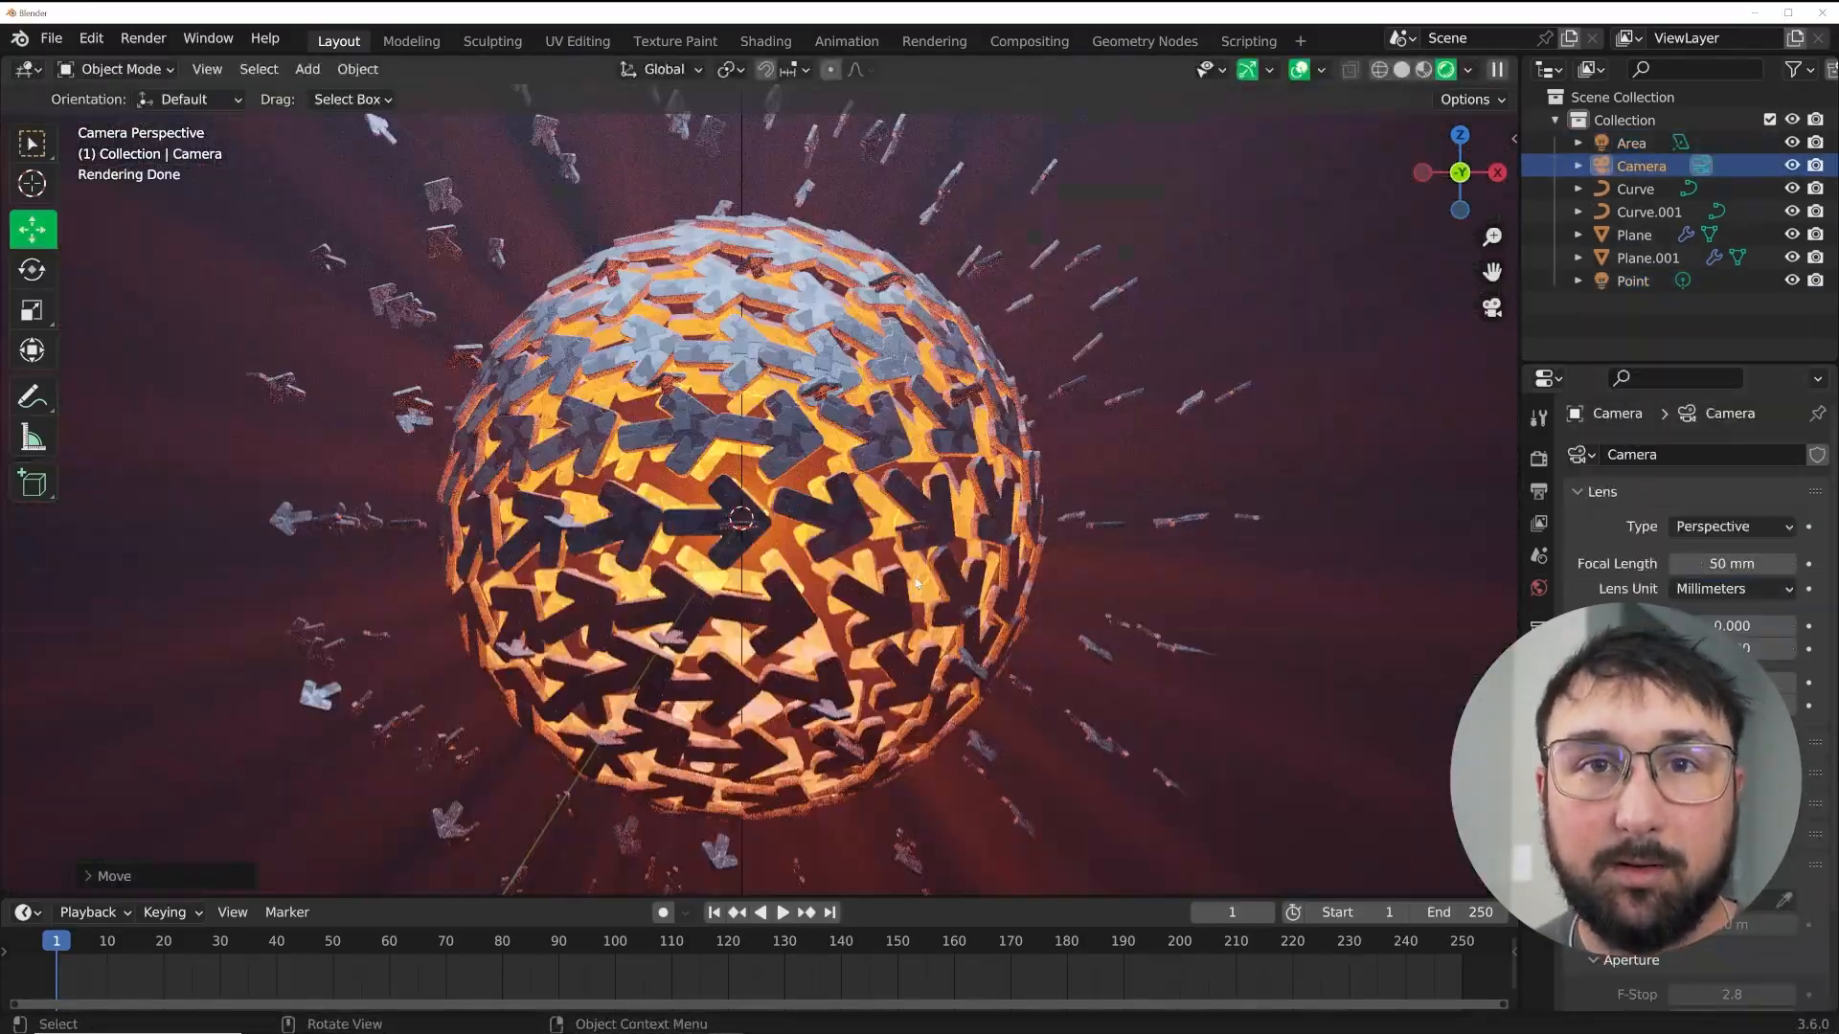
- Render the current frame of the glowing arrow sphere from the camera
click(144, 38)
click(162, 65)
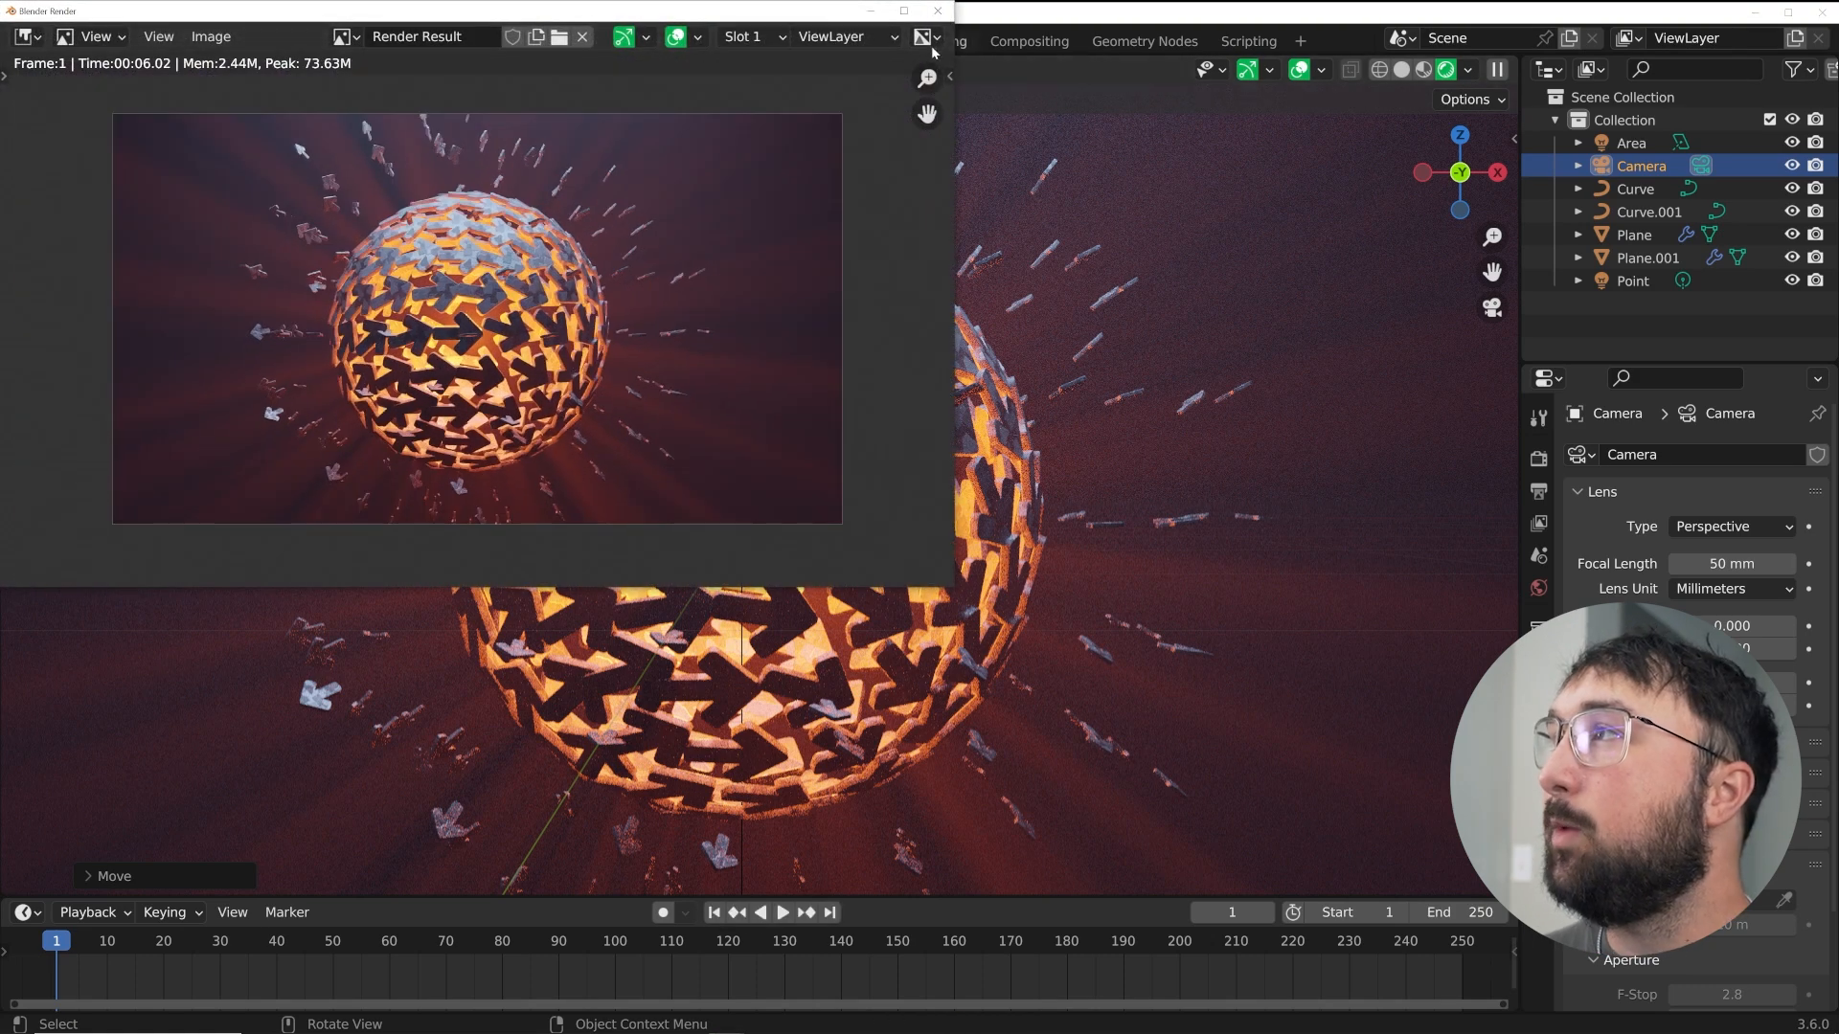
- Enable nodes in the compositor and add a Viewer node fed by the Render Layers image
click(874, 13)
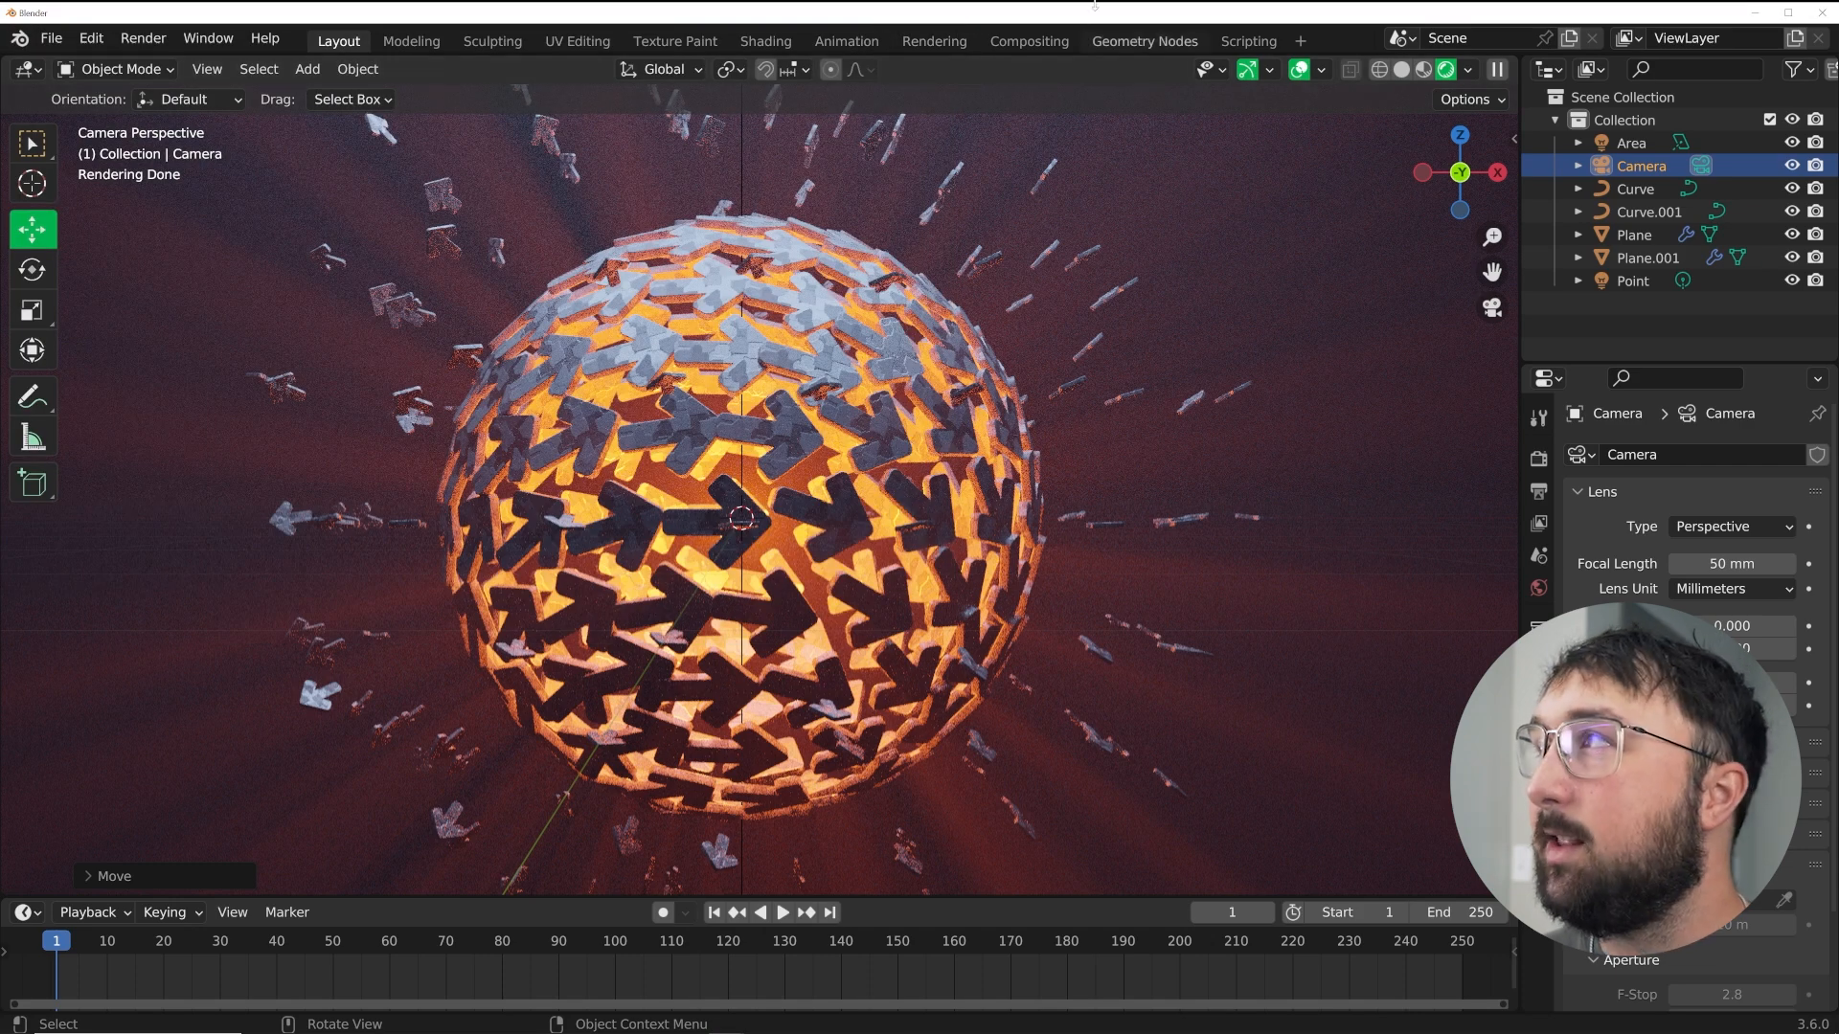
click(1028, 40)
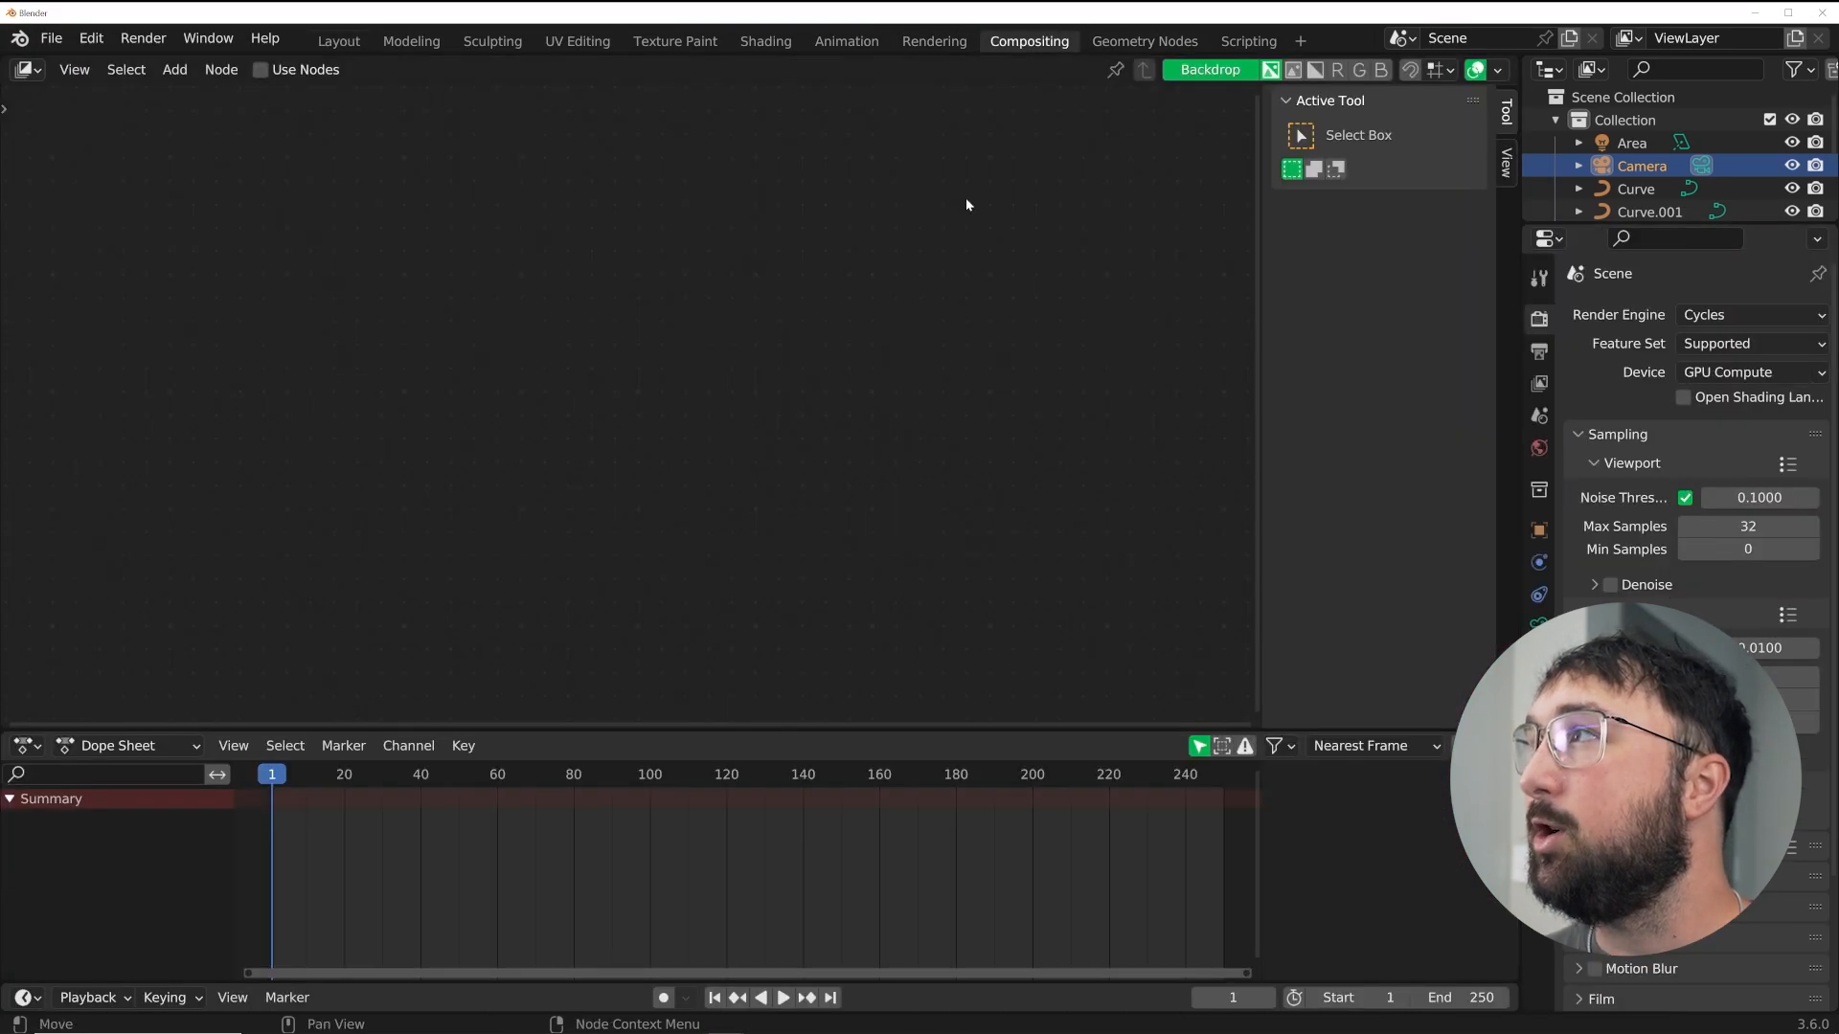
click(259, 69)
key(shift+a)
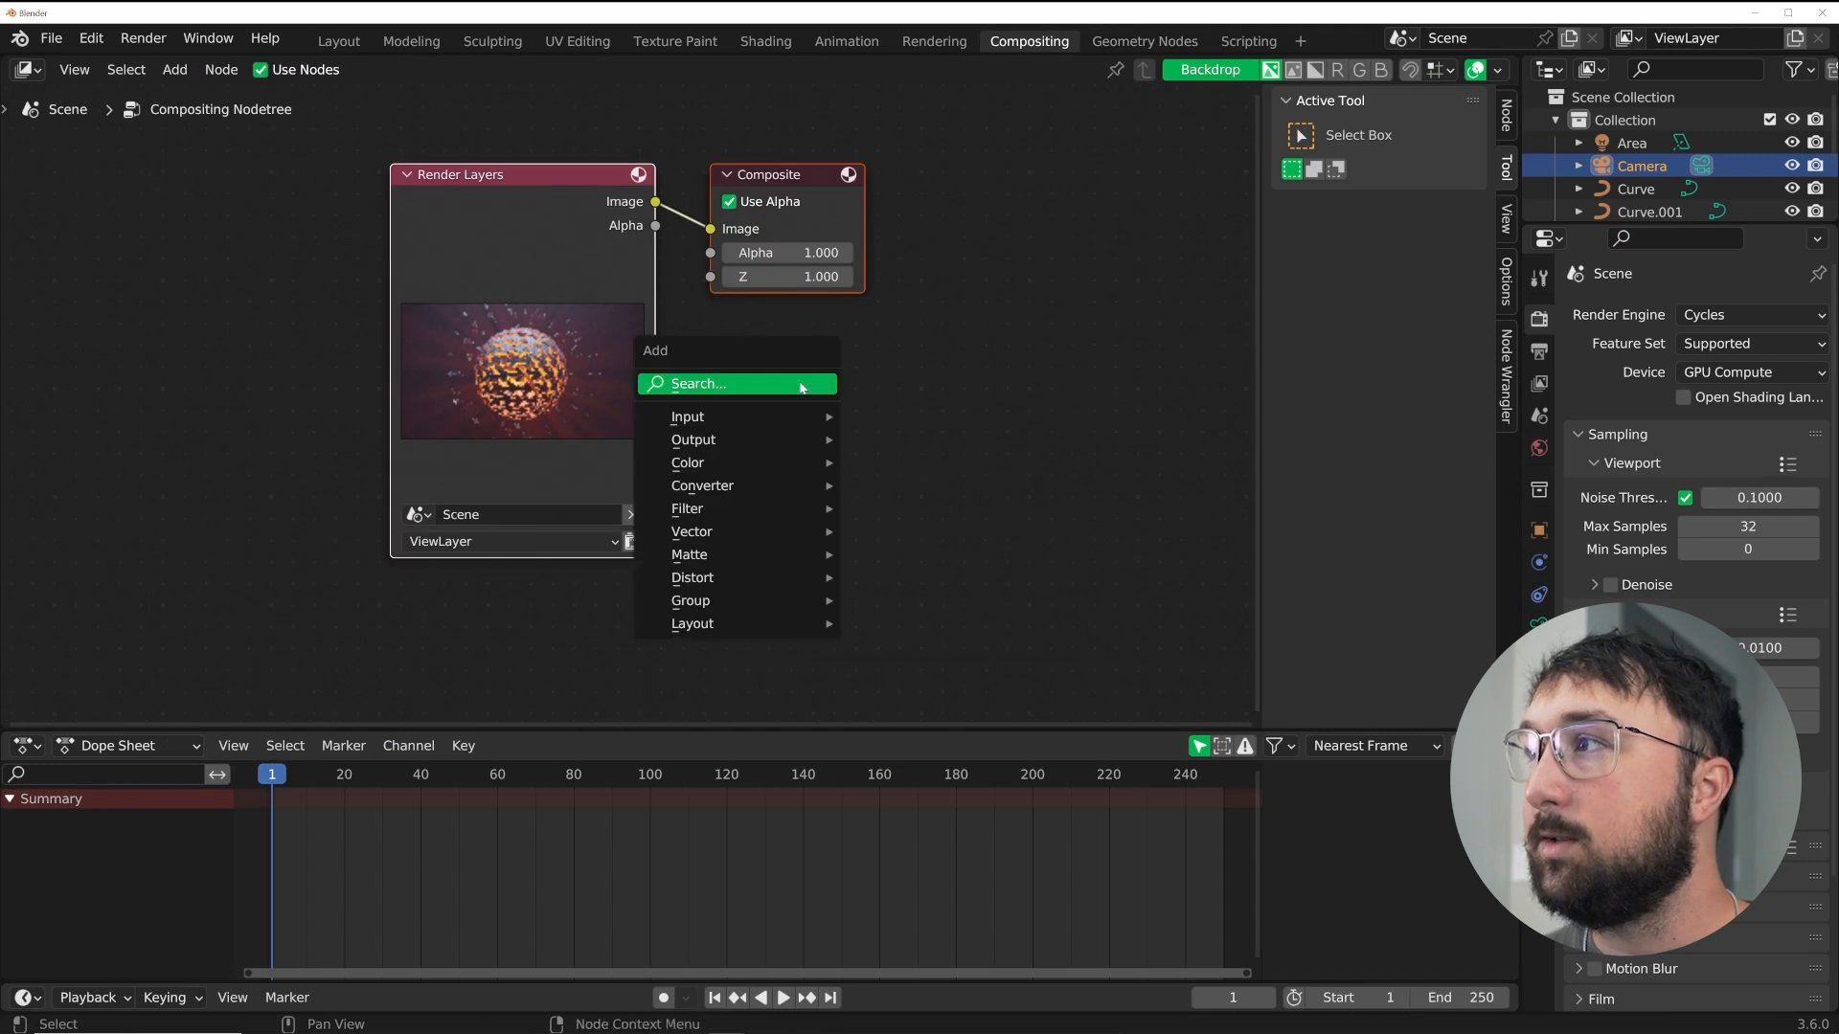
click(766, 383)
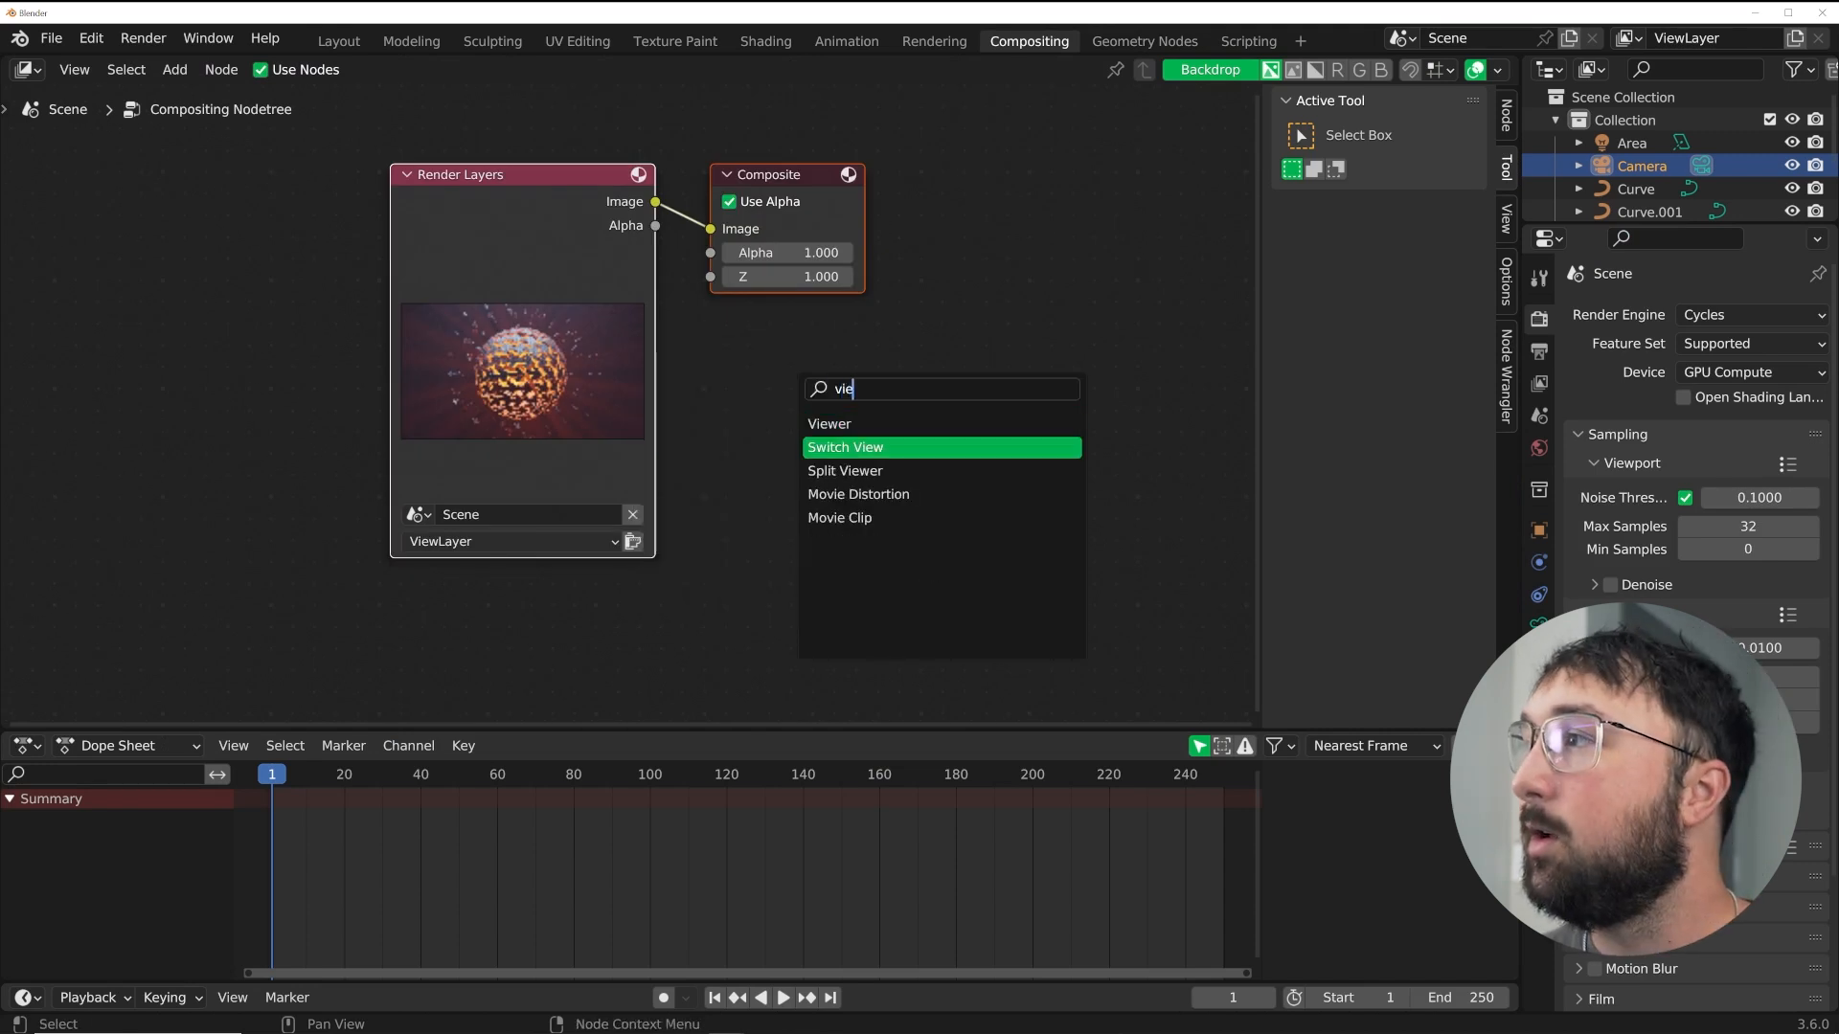
click(816, 424)
drag(680, 431, 820, 368)
drag(590, 240, 223, 341)
- Insert a Glare node on the link between Render Layers and the Viewer
key(shift+a)
click(575, 318)
text(gl)
key(Return)
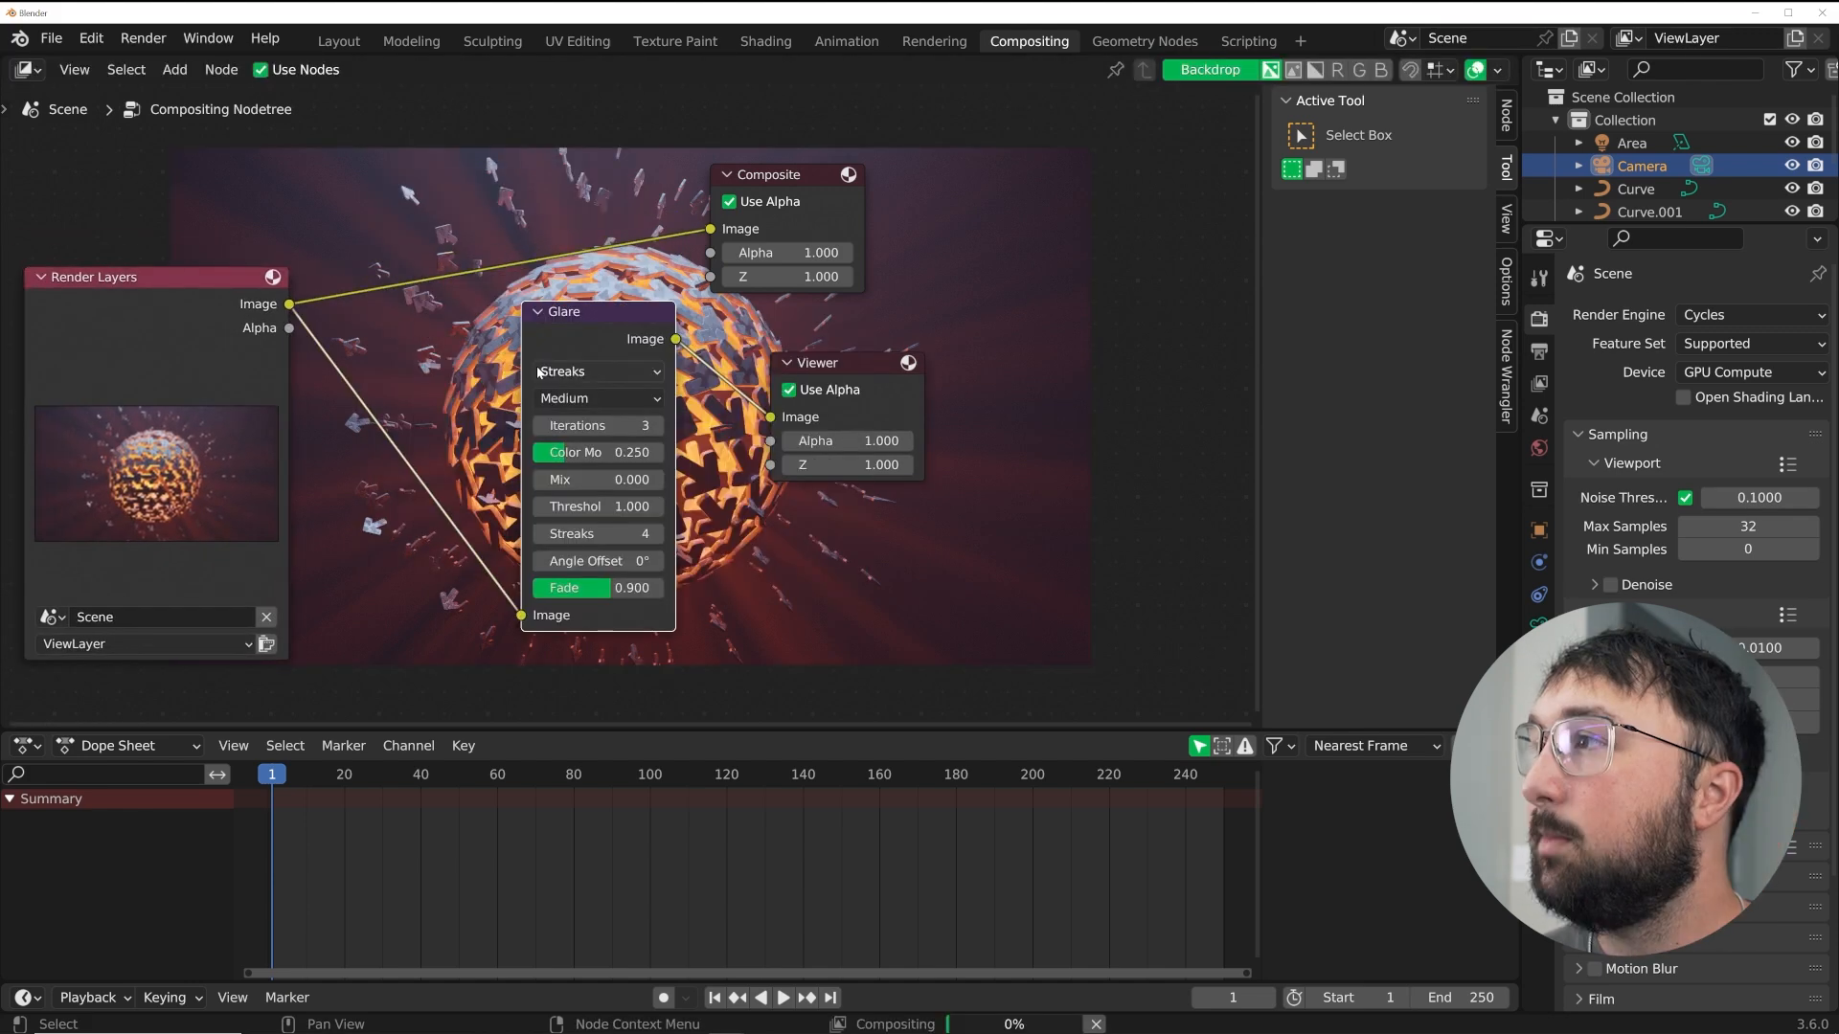
- Set the Glare type to Fog Glow and move the node closer to the Viewer
click(476, 388)
key(h)
click(541, 311)
click(565, 371)
click(599, 424)
drag(611, 313, 813, 372)
- Render the current frame again in the Rendering workspace
click(933, 41)
scroll(722, 571, up, 4)
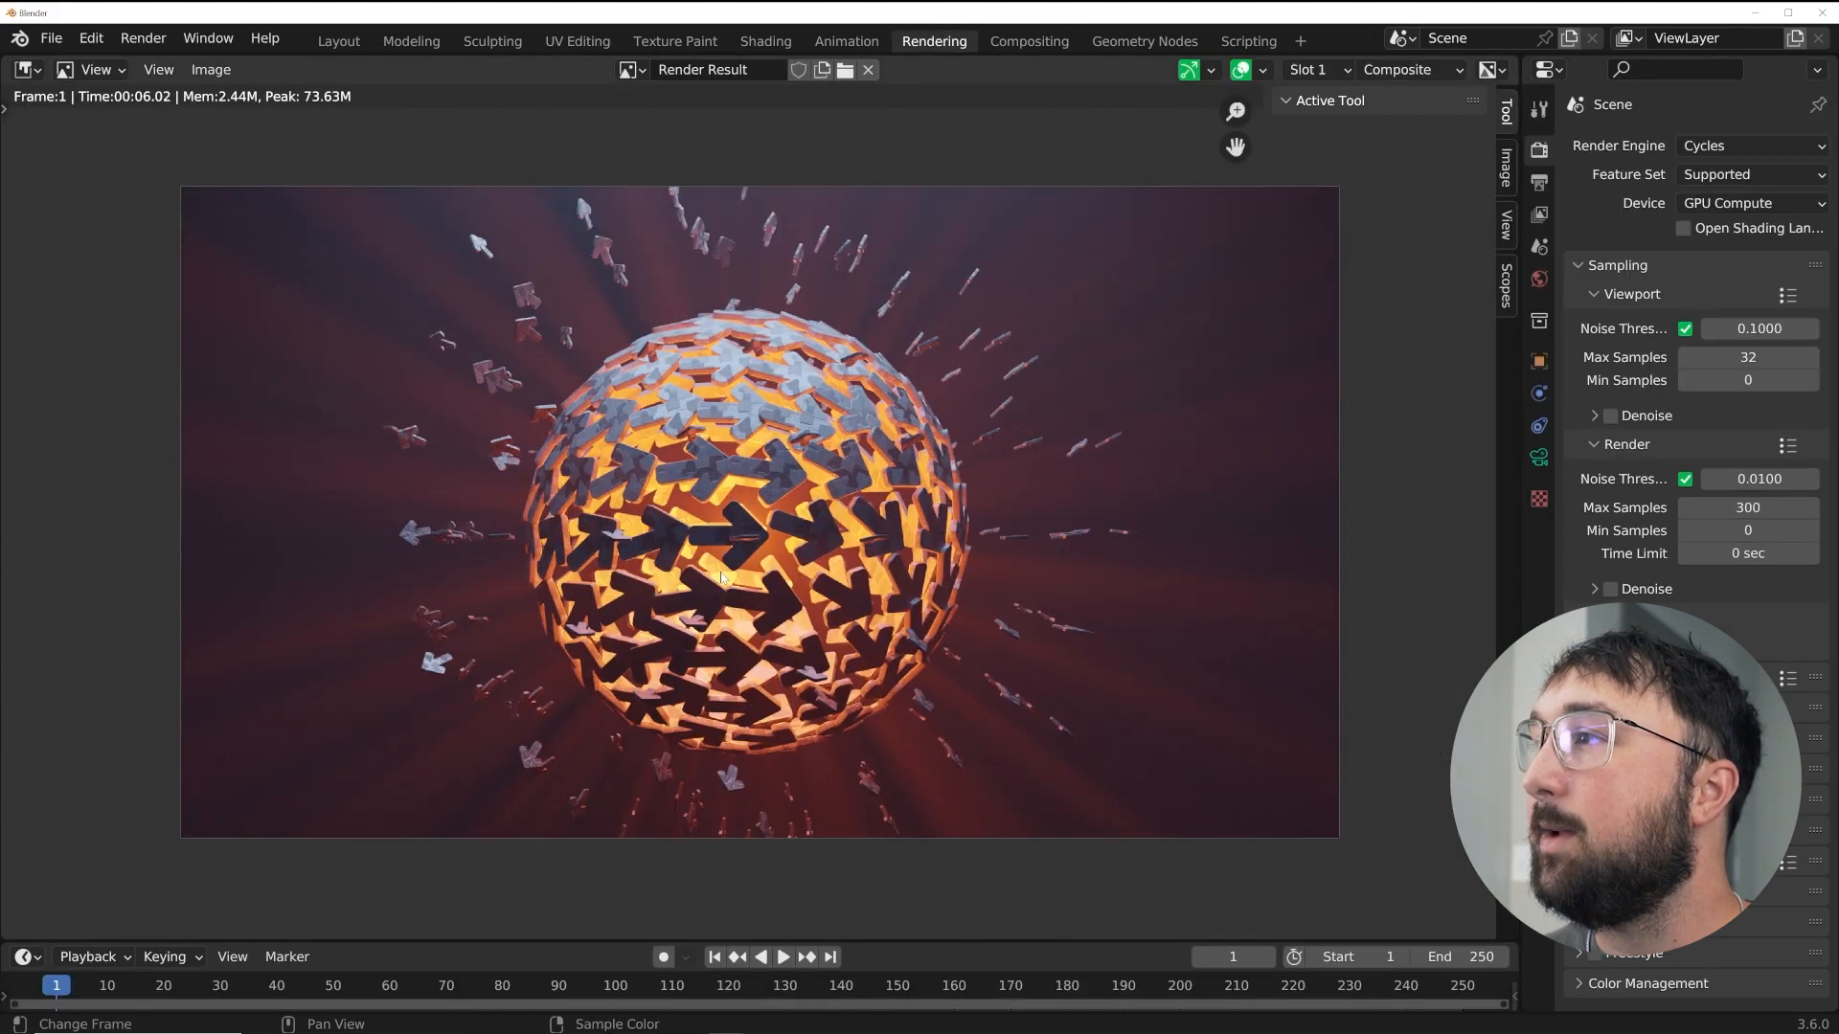
click(150, 45)
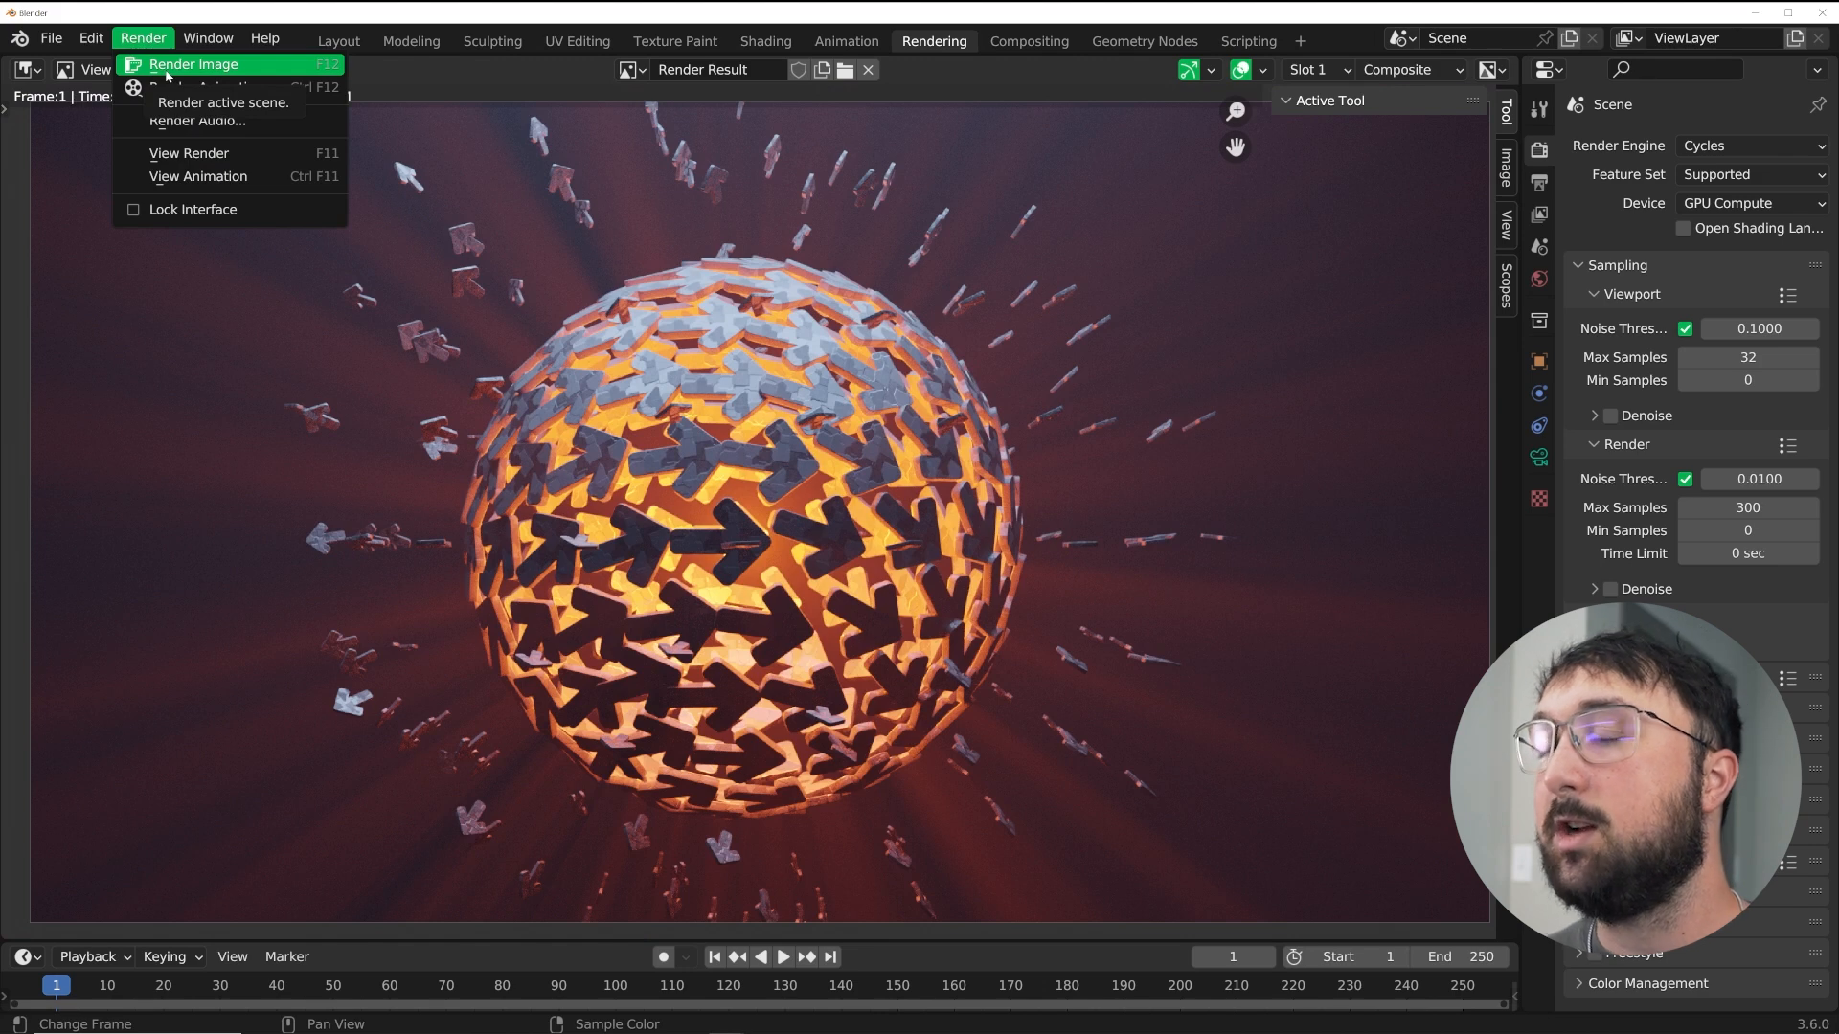
click(167, 65)
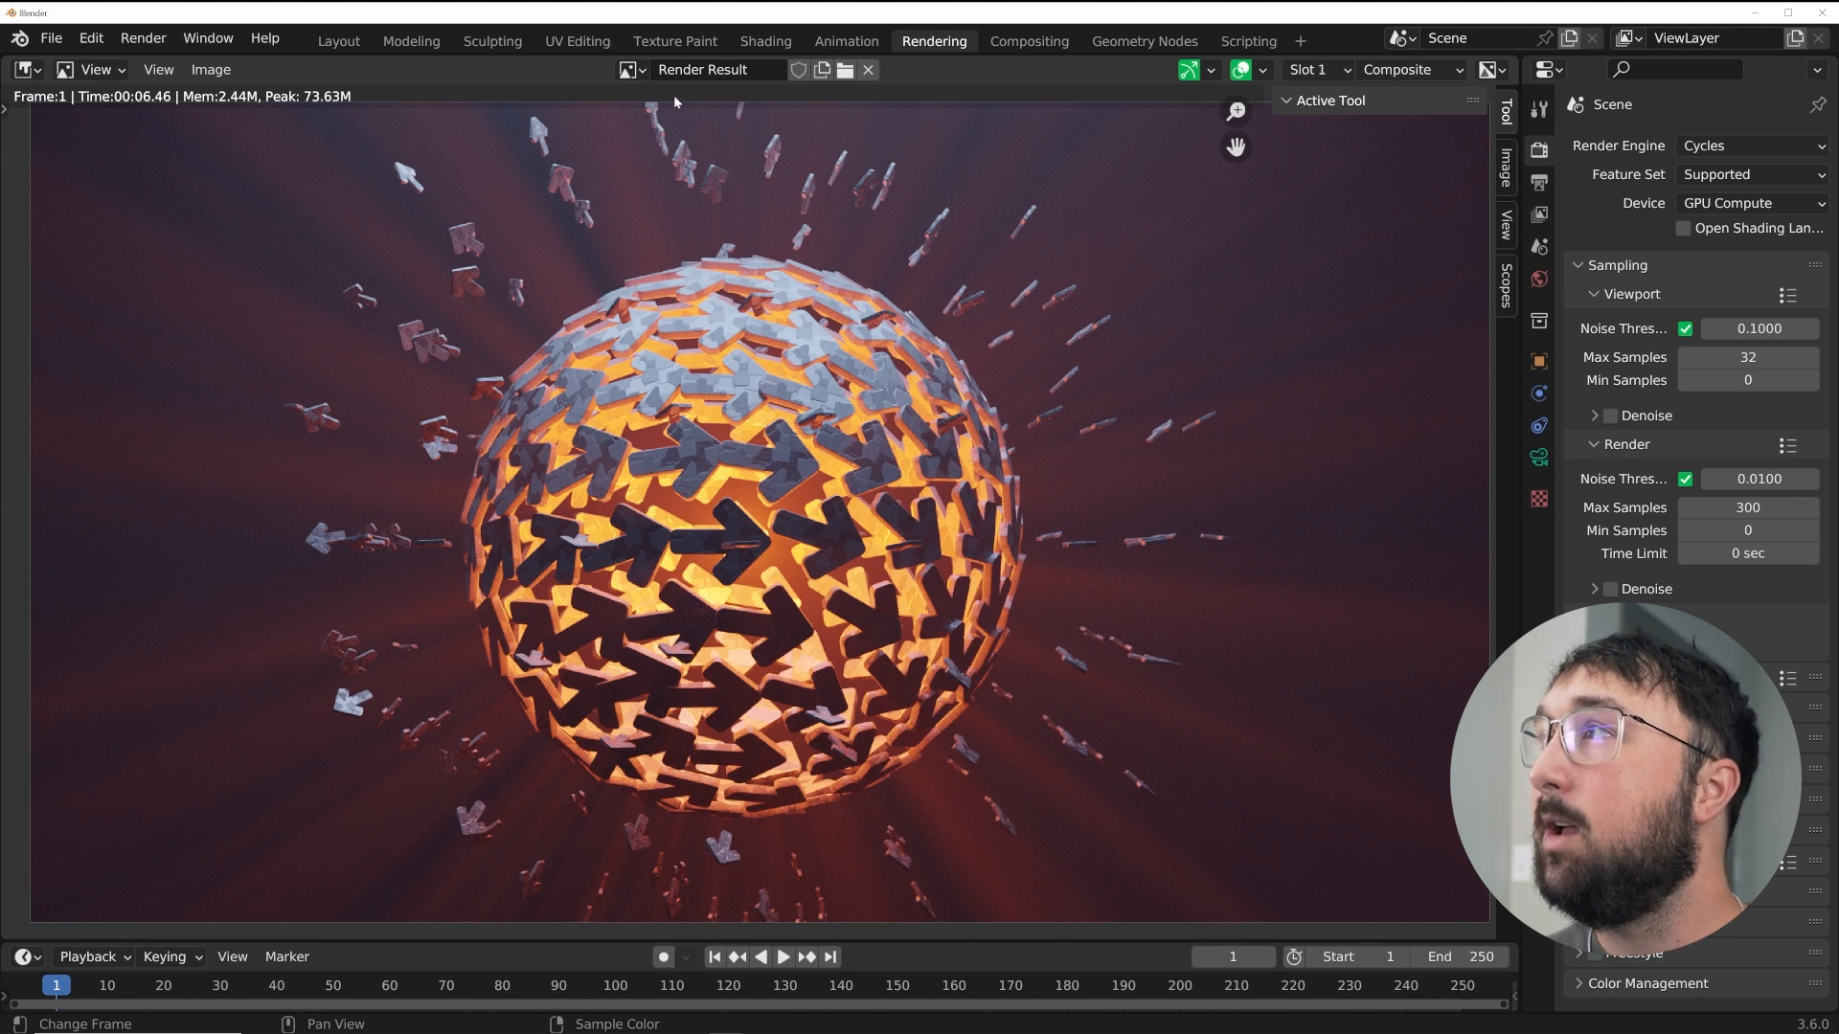
- Detach the Glare node in the compositor so Render Layers feeds the Viewer directly, and shift the Composite node away
click(1029, 42)
scroll(594, 507, down, 1)
mouse_move(854, 393)
mouse_down()
mouse_move(841, 359)
mouse_move(827, 407)
mouse_up()
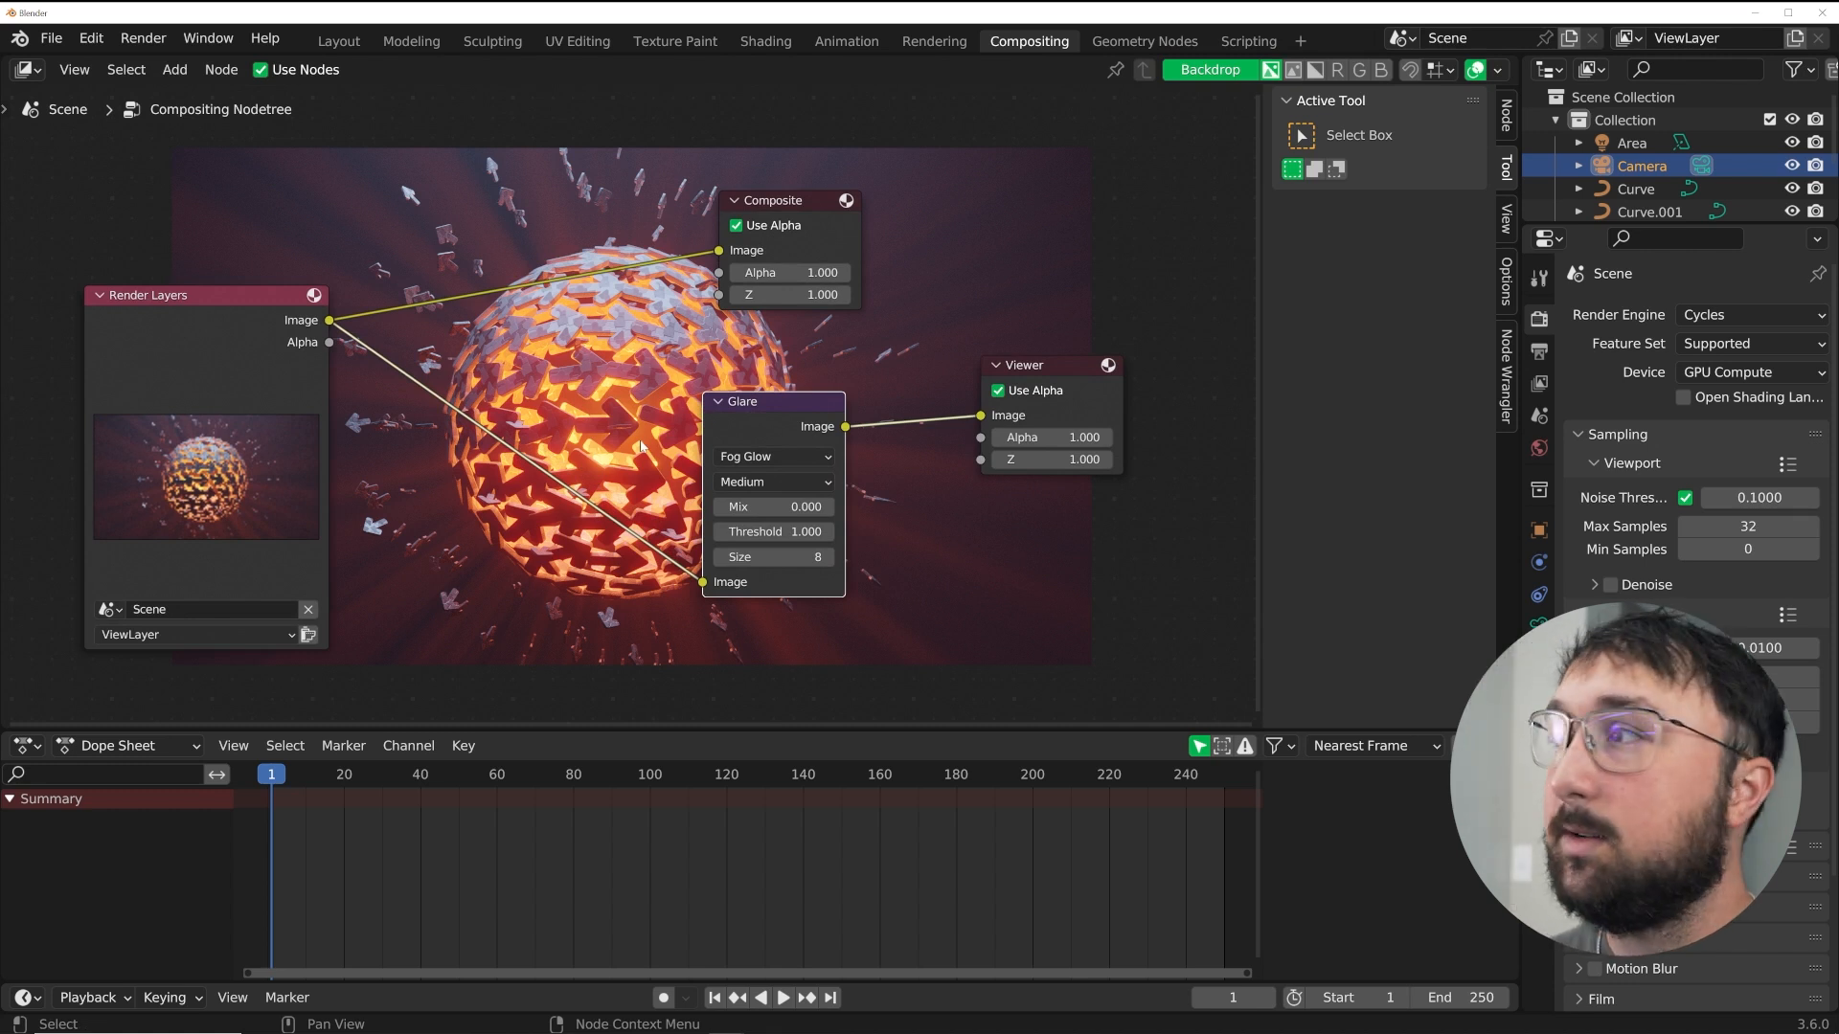
drag(702, 582, 981, 416)
drag(754, 413, 704, 478)
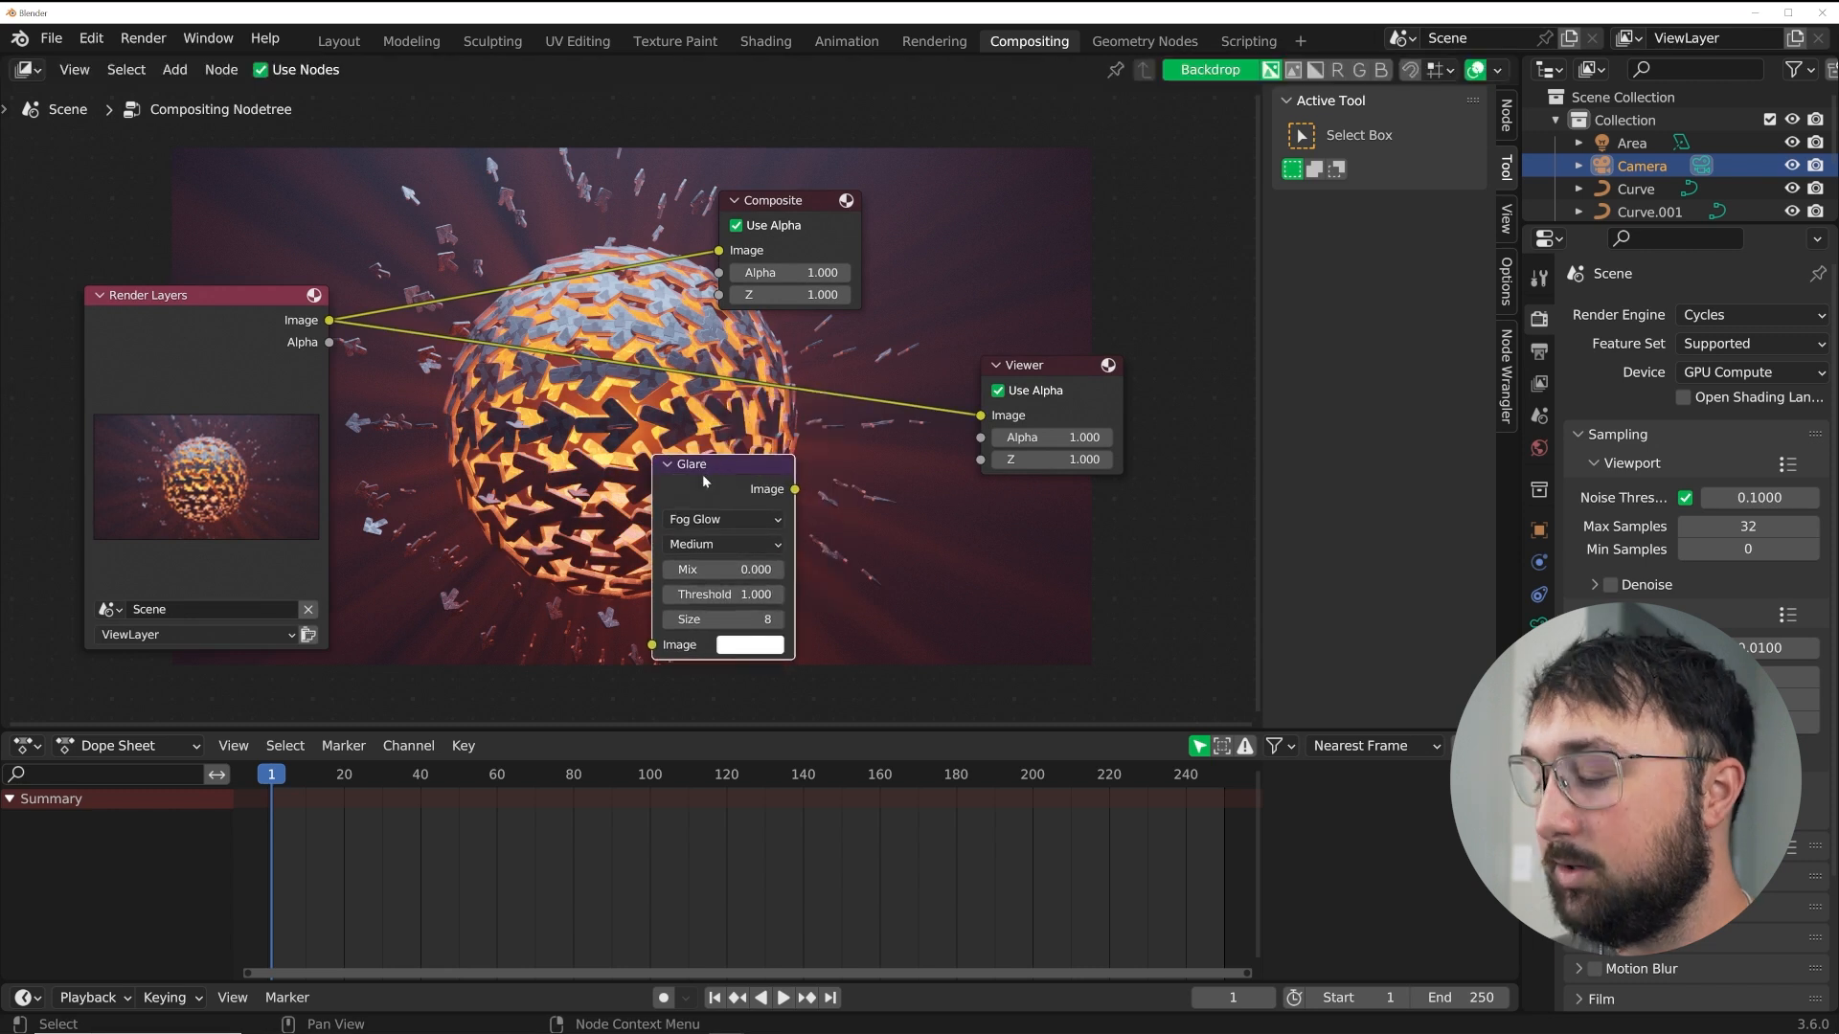
drag(829, 221, 977, 230)
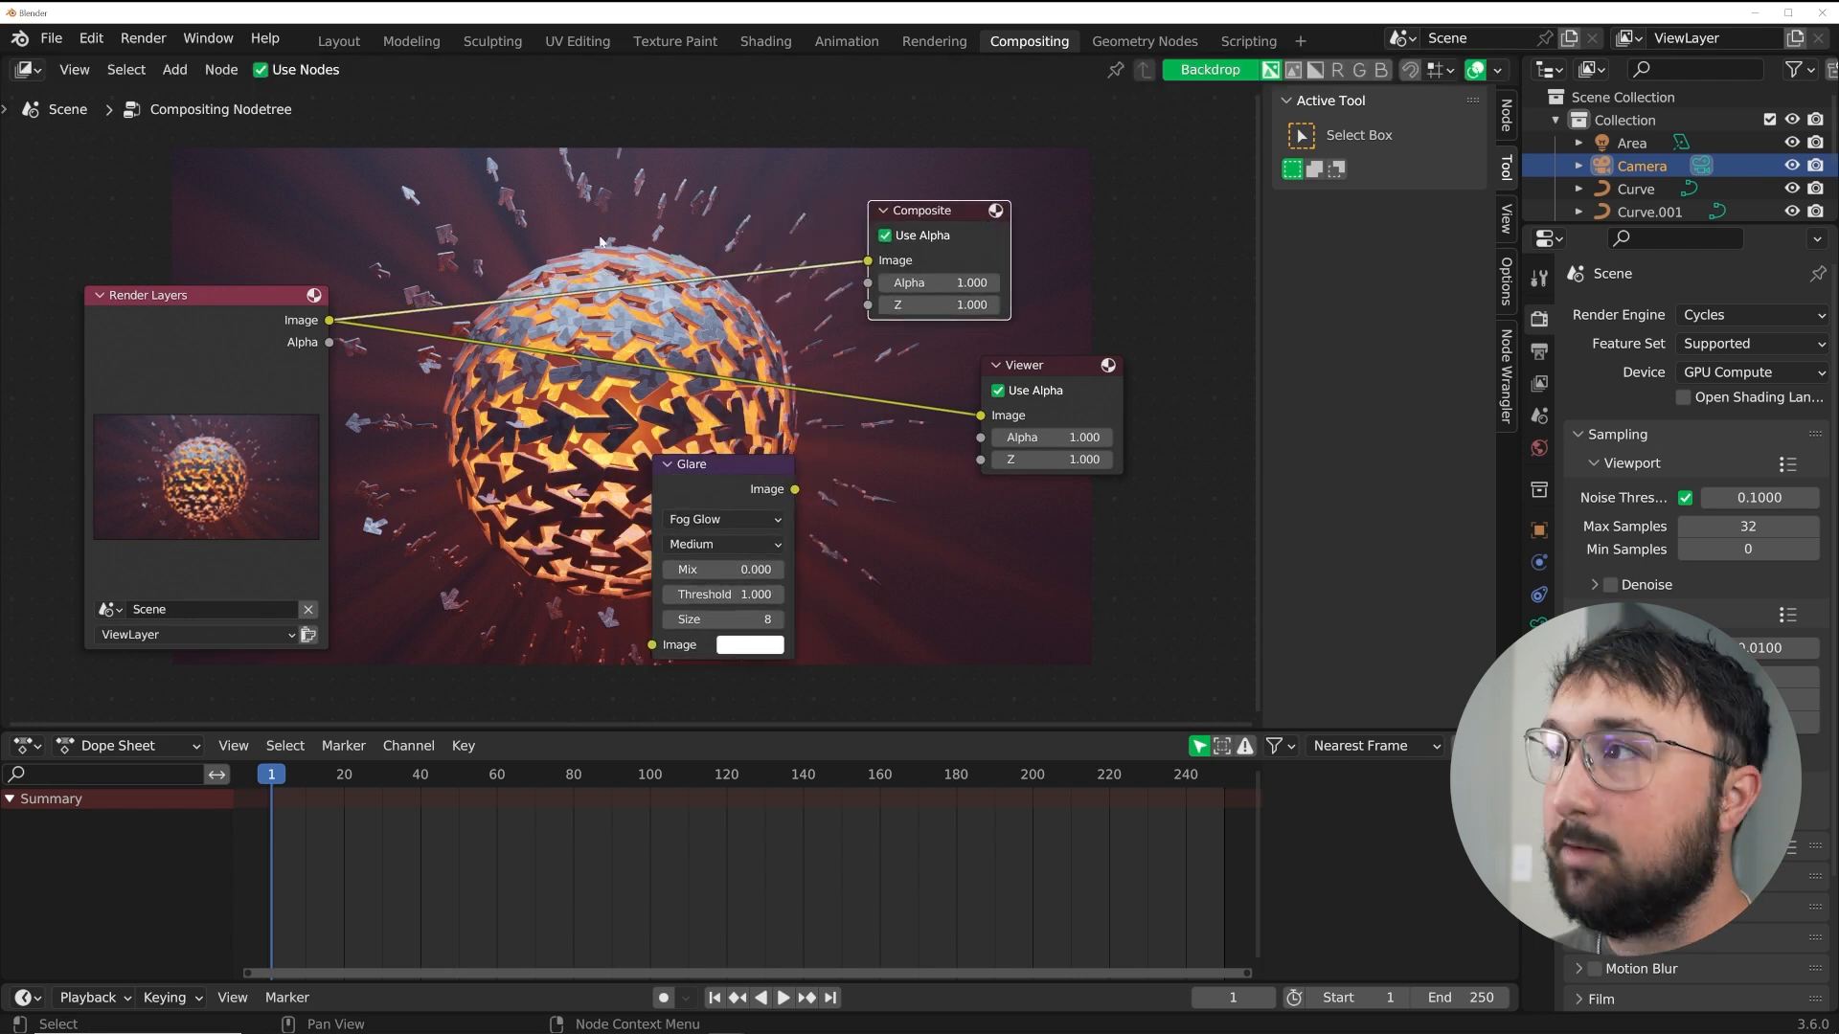
- Insert the Glare node after Render Layers and route its output through a reroute to both Composite and Viewer
drag(705, 469, 442, 289)
middle_drag(542, 309, 491, 360)
scroll(631, 410, down, 2)
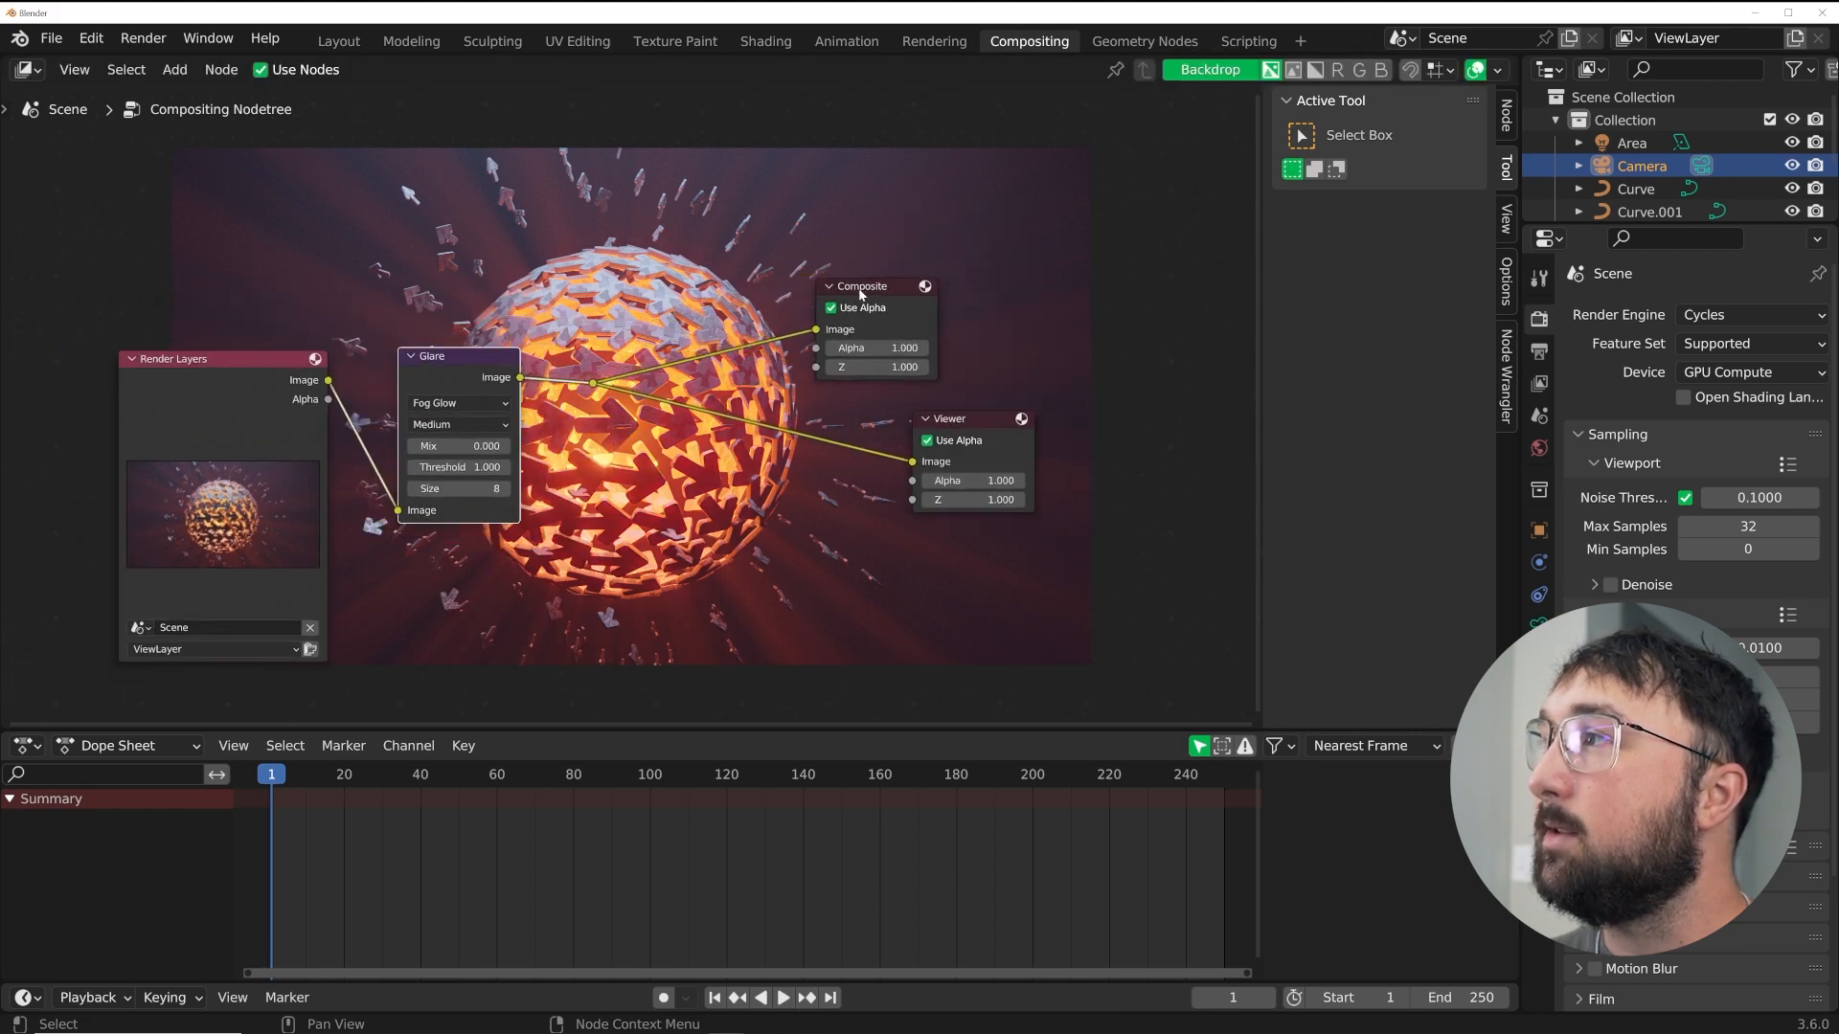
- Tidy the node layout by raising the Composite node and placing the reroute just before Composite and Viewer
scroll(945, 331, up, 1)
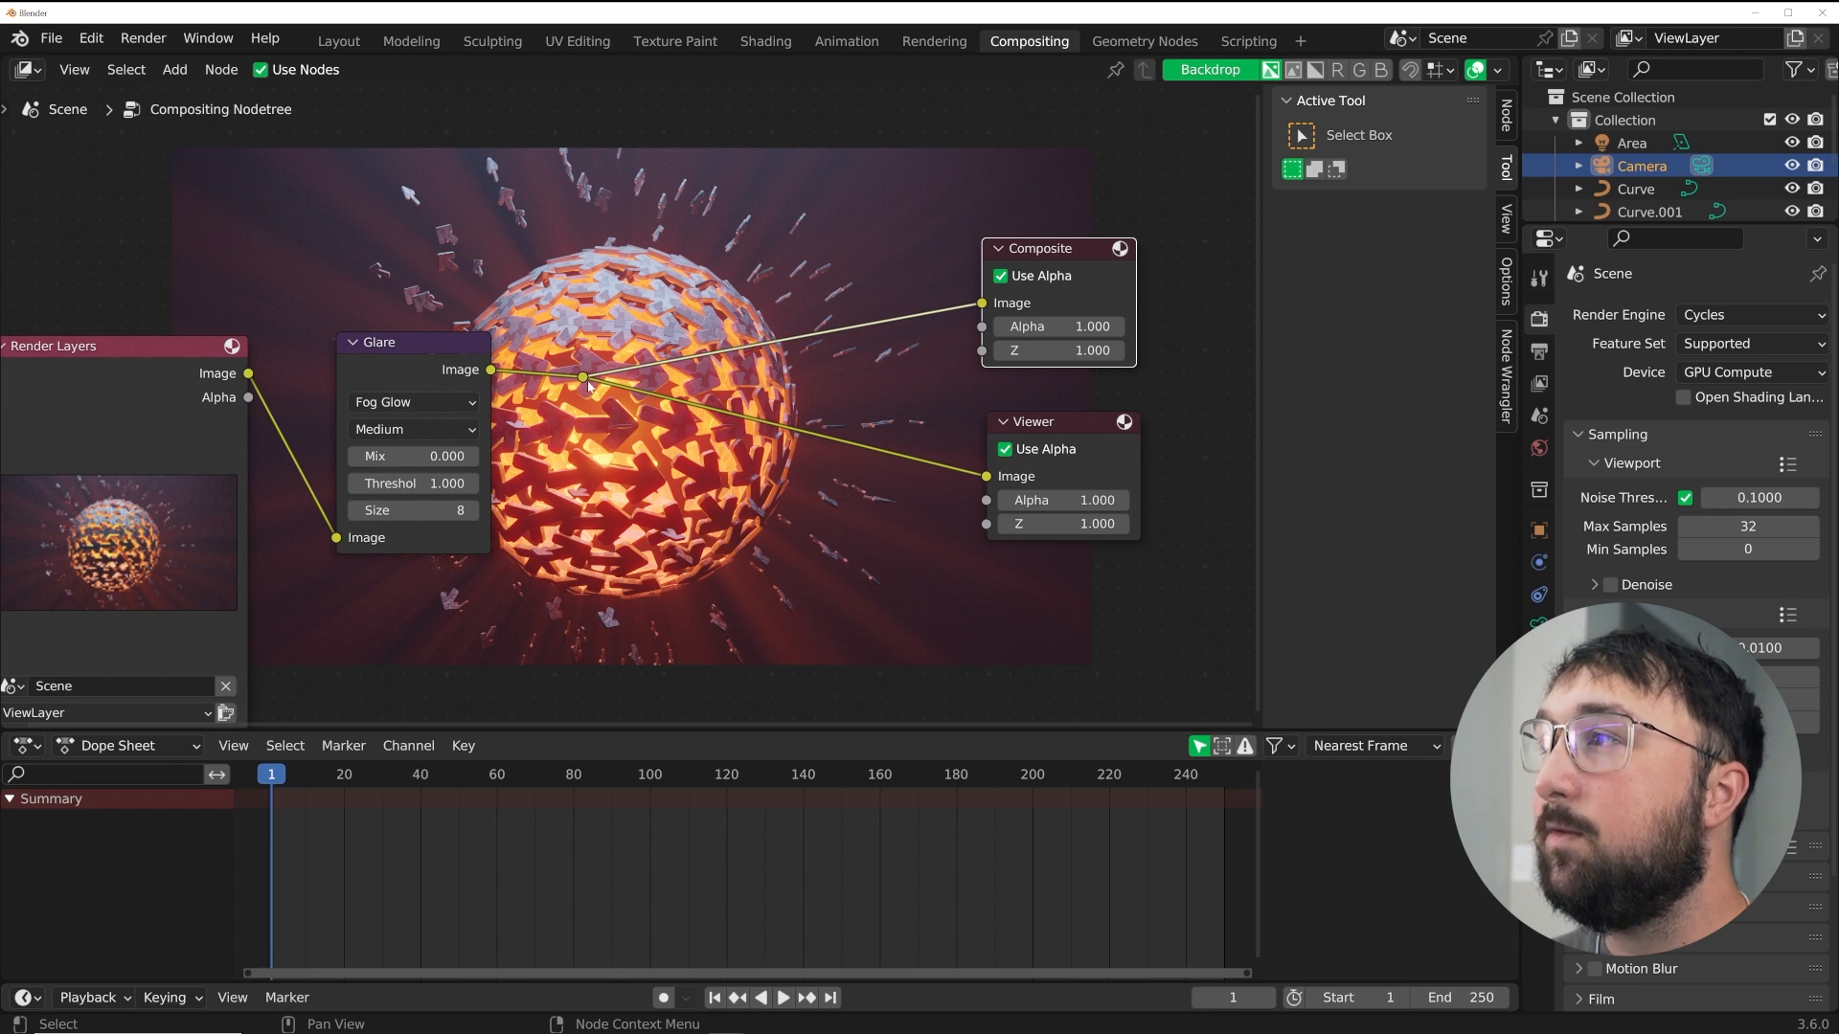
drag(1066, 269, 1088, 229)
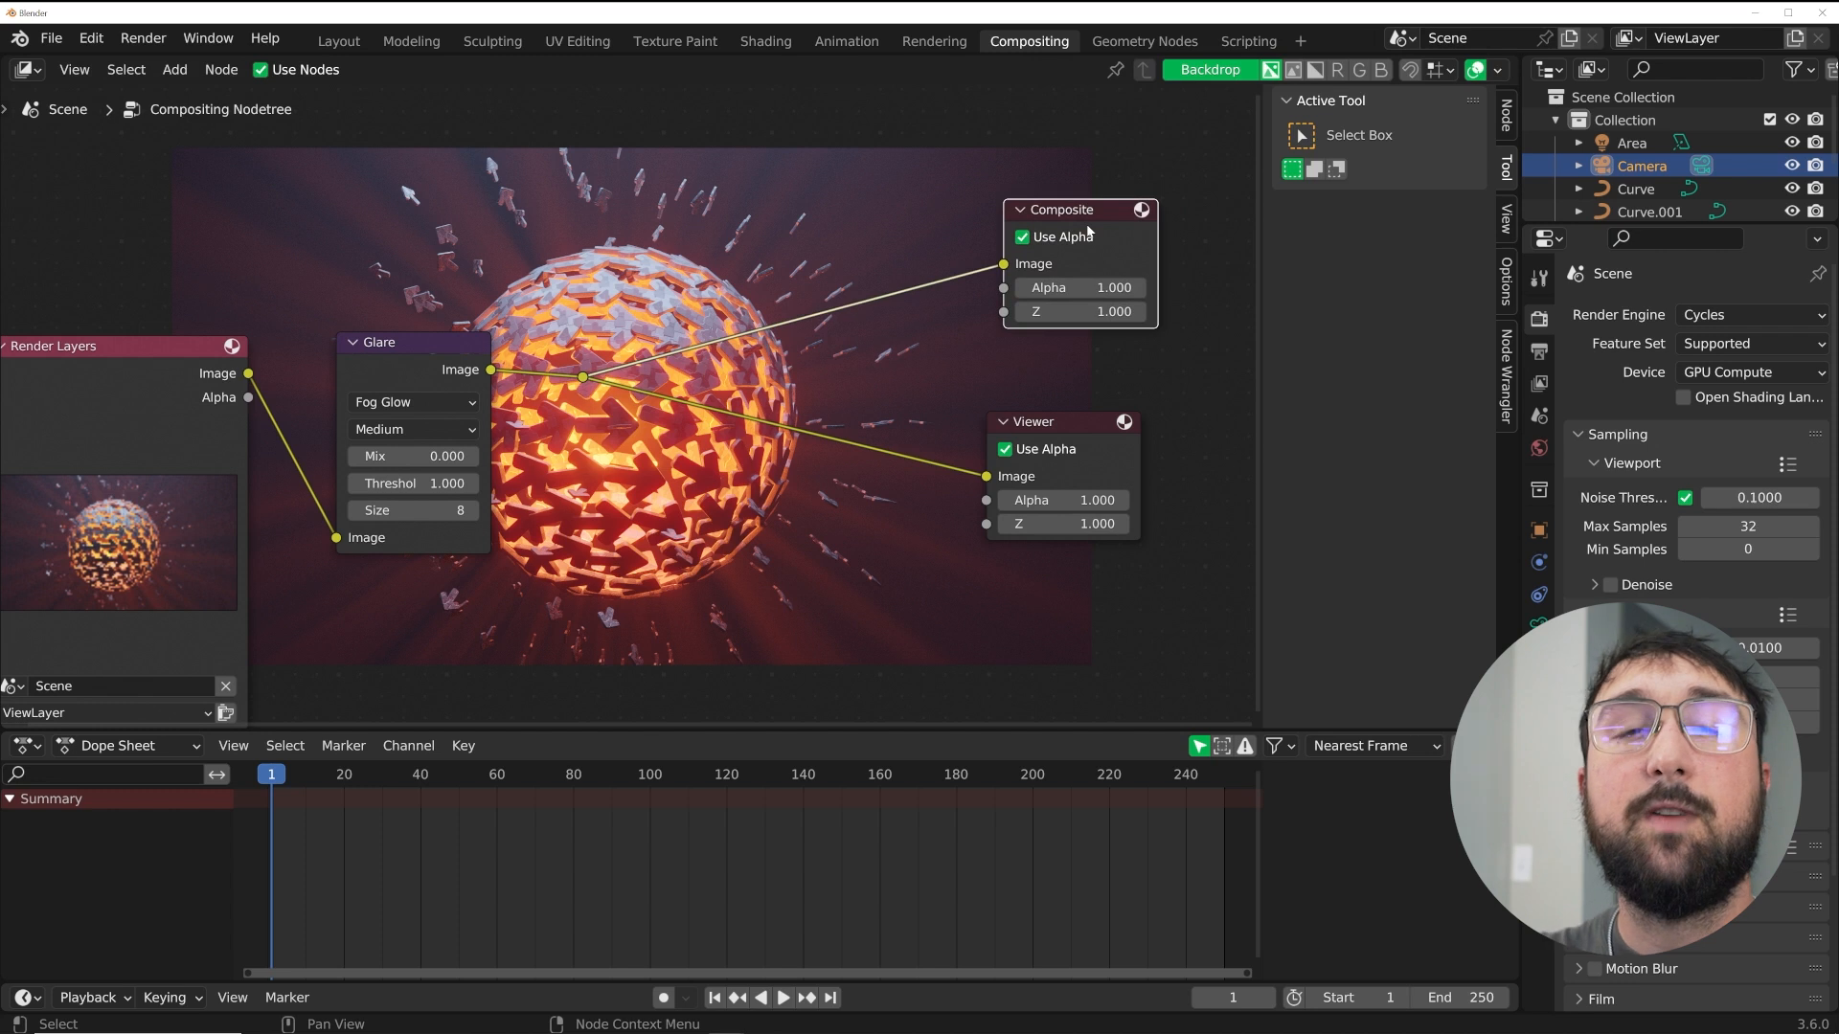
click(583, 377)
drag(588, 391, 944, 376)
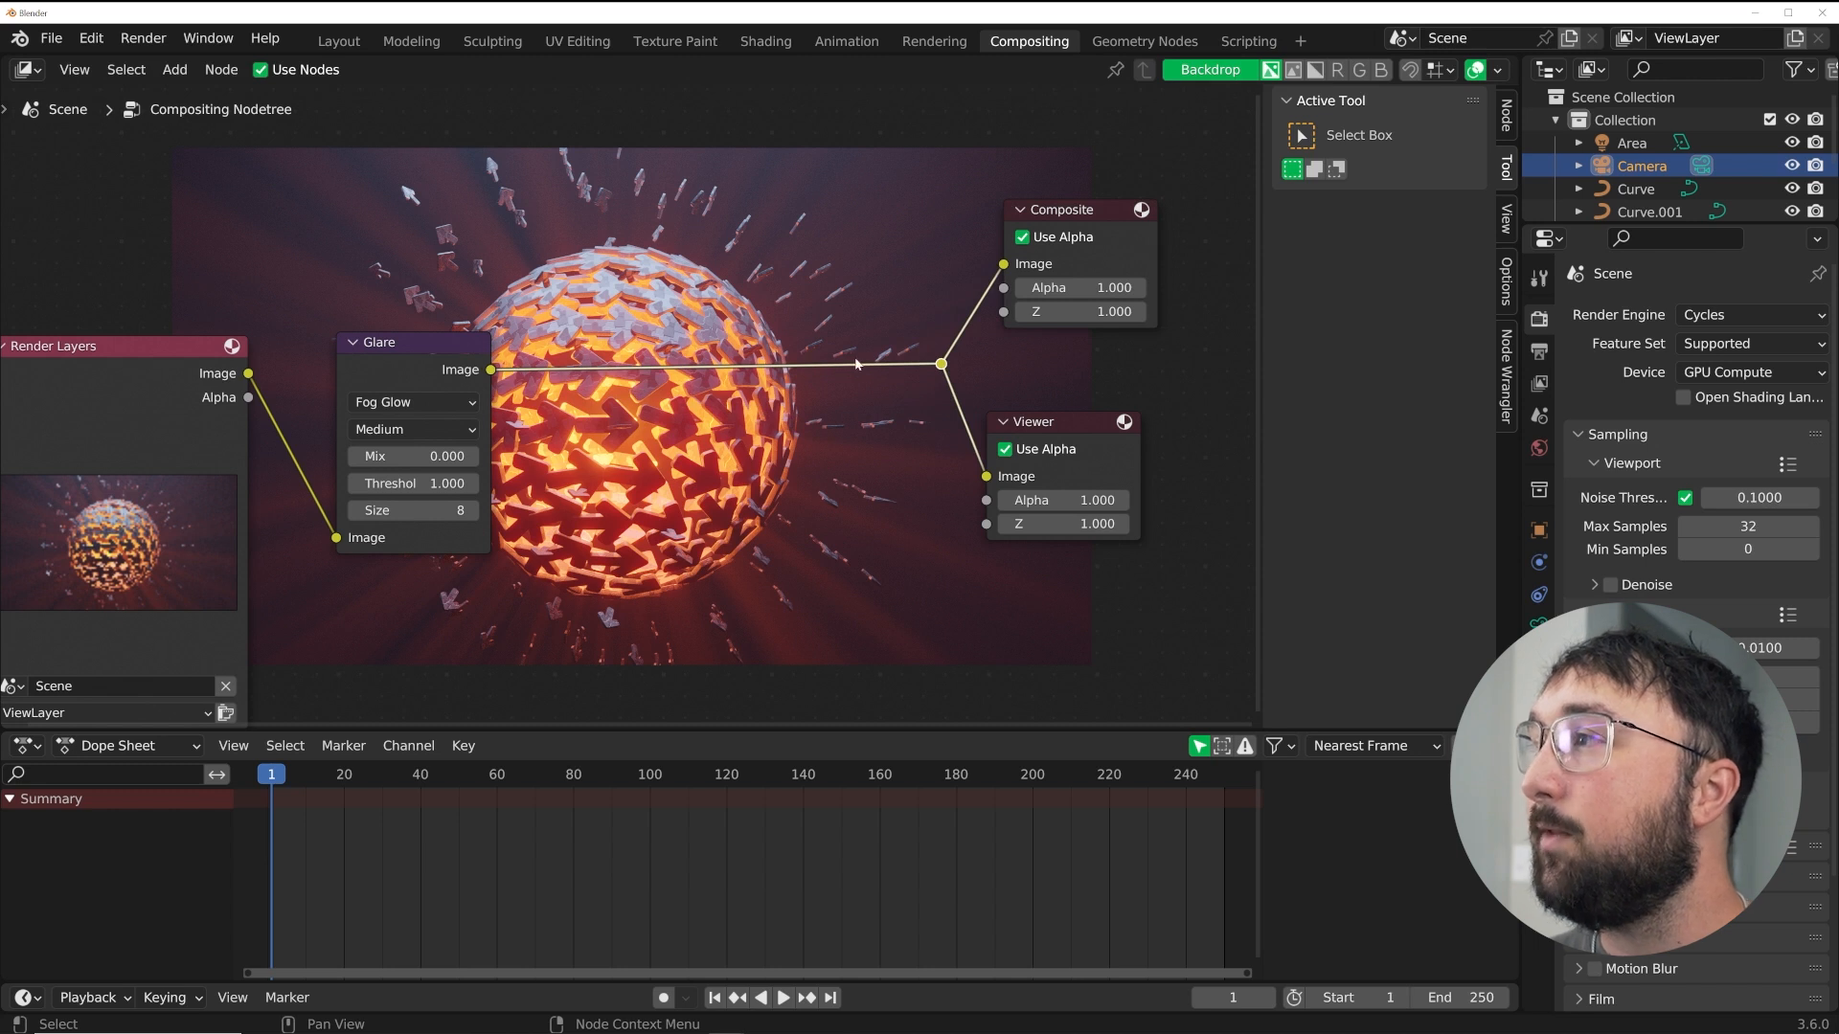